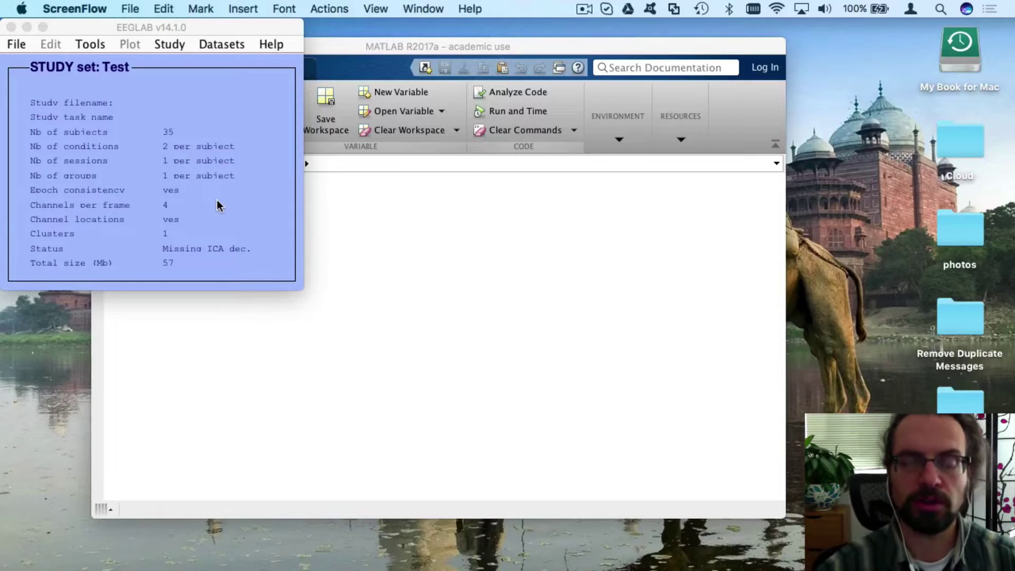
- Move the MATLAB window aside and open EEGLAB's Study menu for the Test study
left_click(353, 46)
left_click_drag(353, 46, 425, 67)
left_click(182, 24)
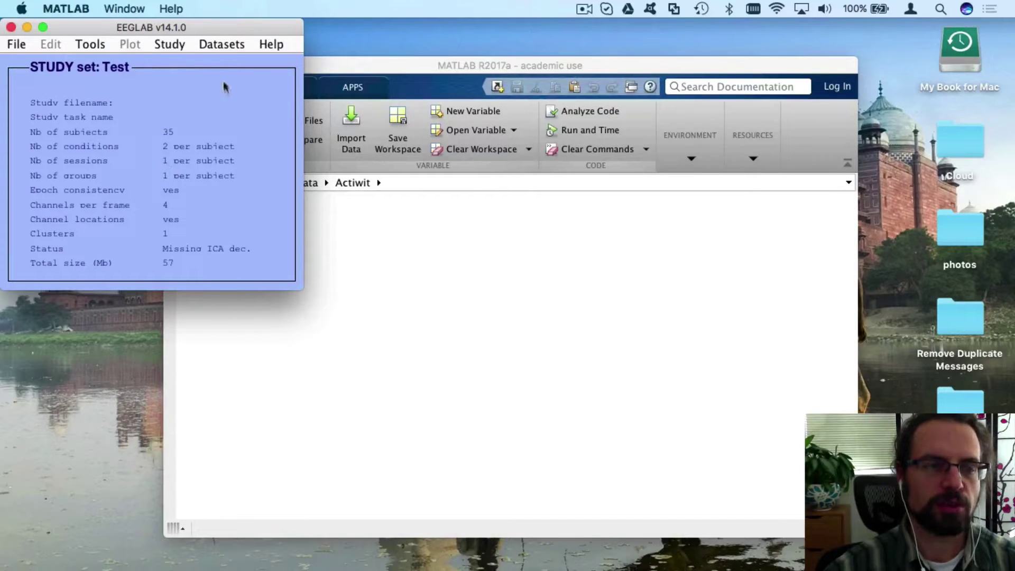
left_click(166, 44)
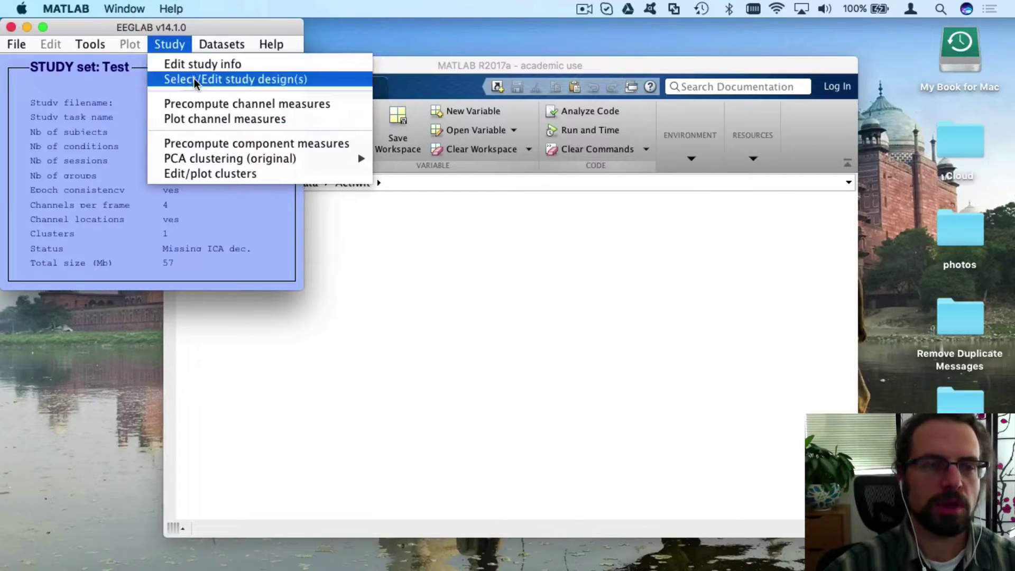
left_click(225, 118)
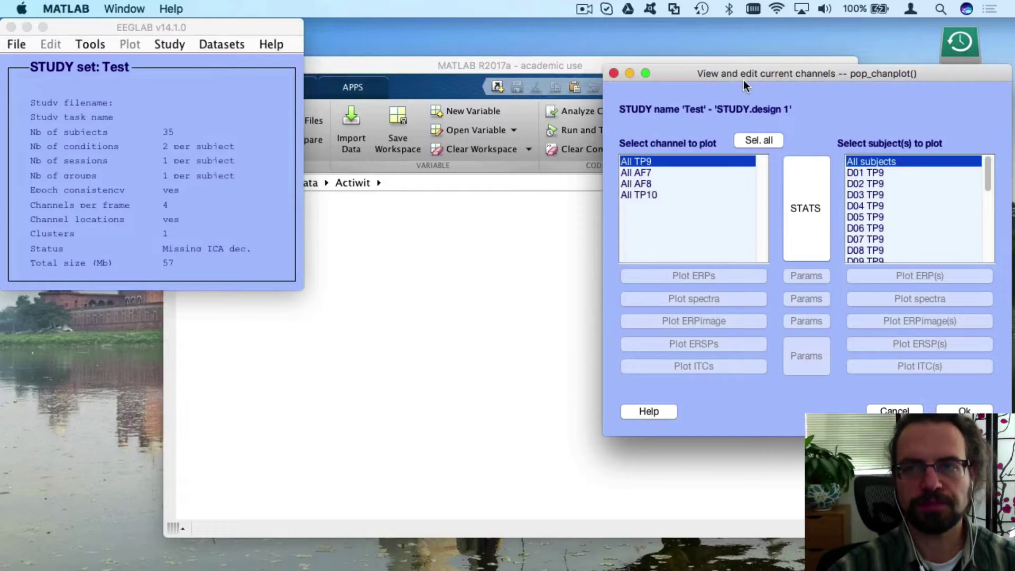
left_click_drag(743, 81, 309, 53)
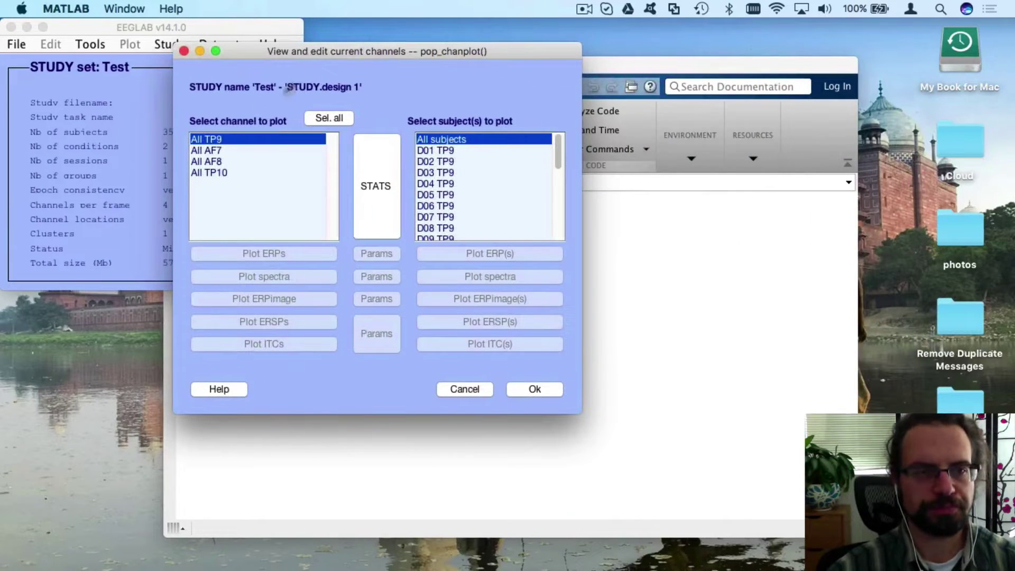
left_click(214, 150)
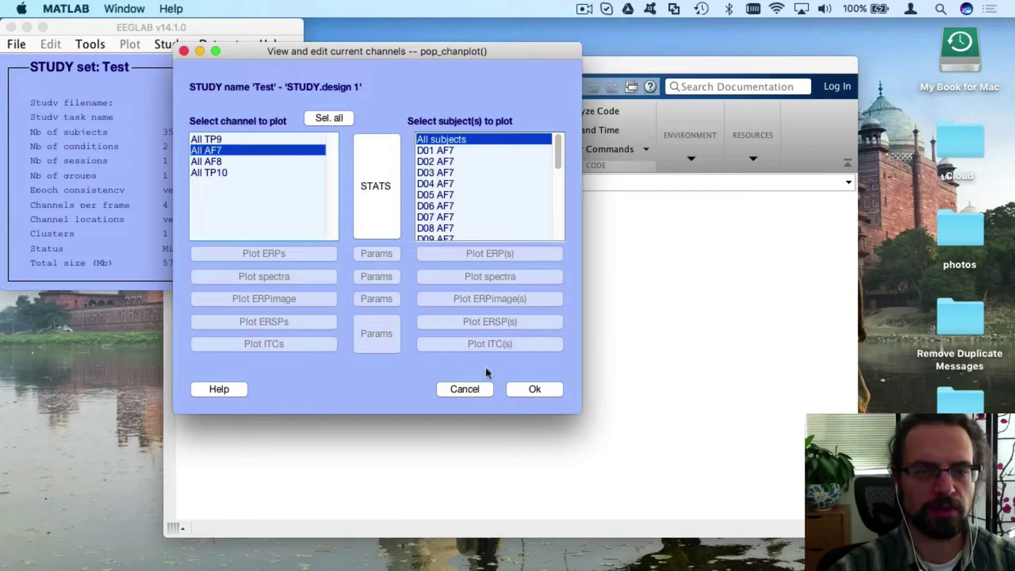
left_click(458, 388)
left_click(173, 42)
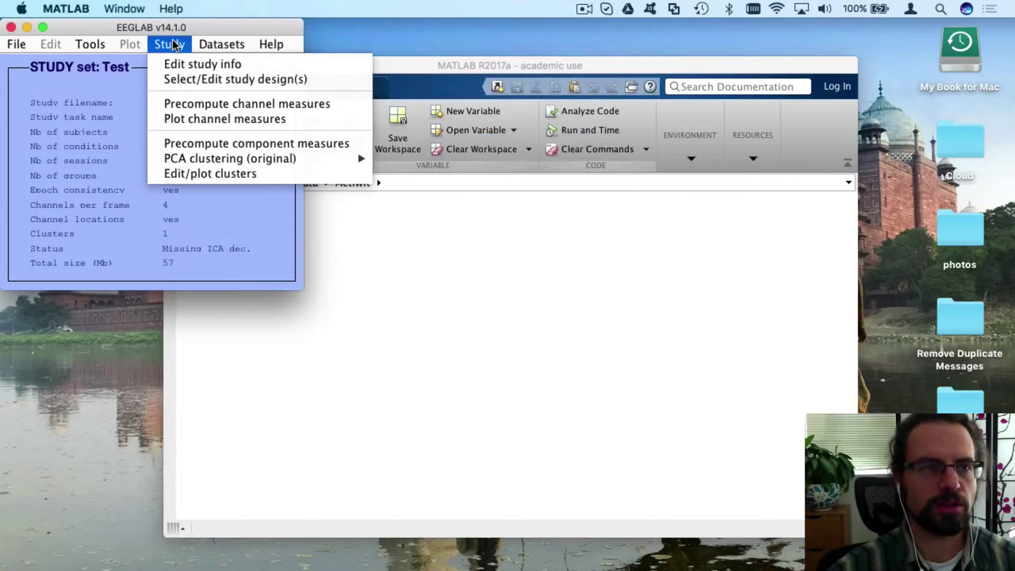
- Precompute power spectra for all channels, with spherical interpolation turned off
left_click(220, 102)
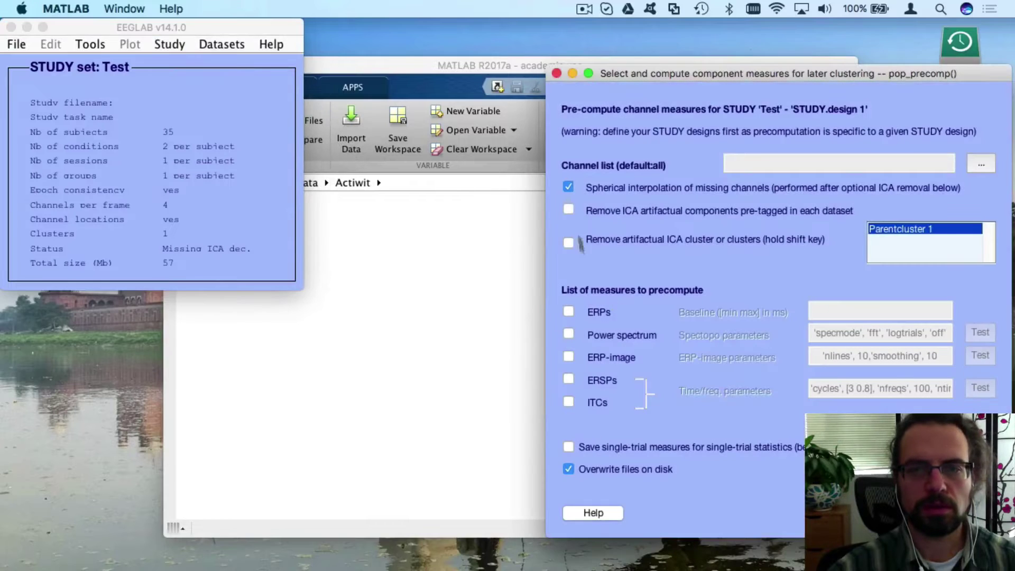
left_click(567, 188)
left_click(568, 188)
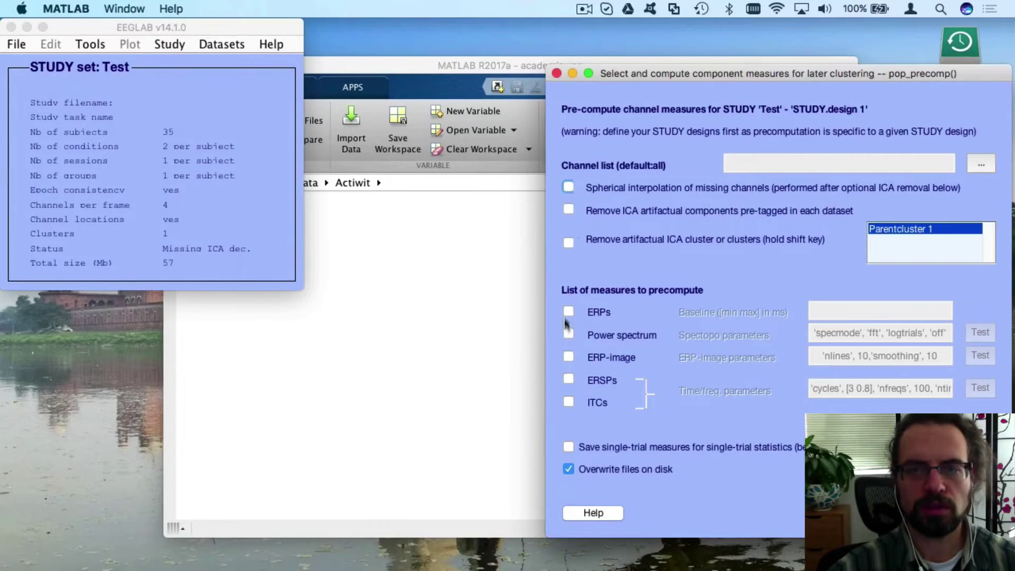
left_click(568, 332)
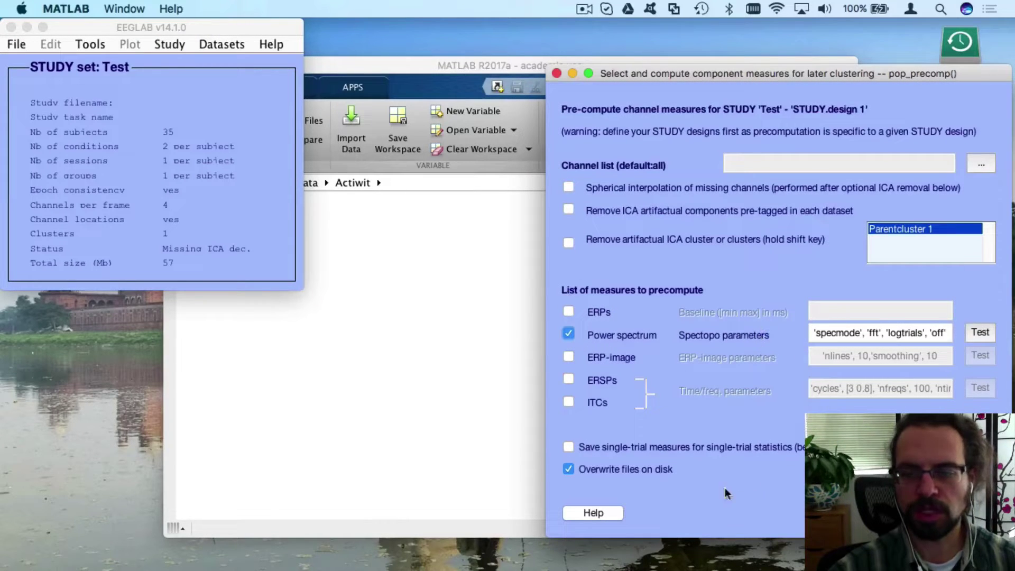
key("Return")
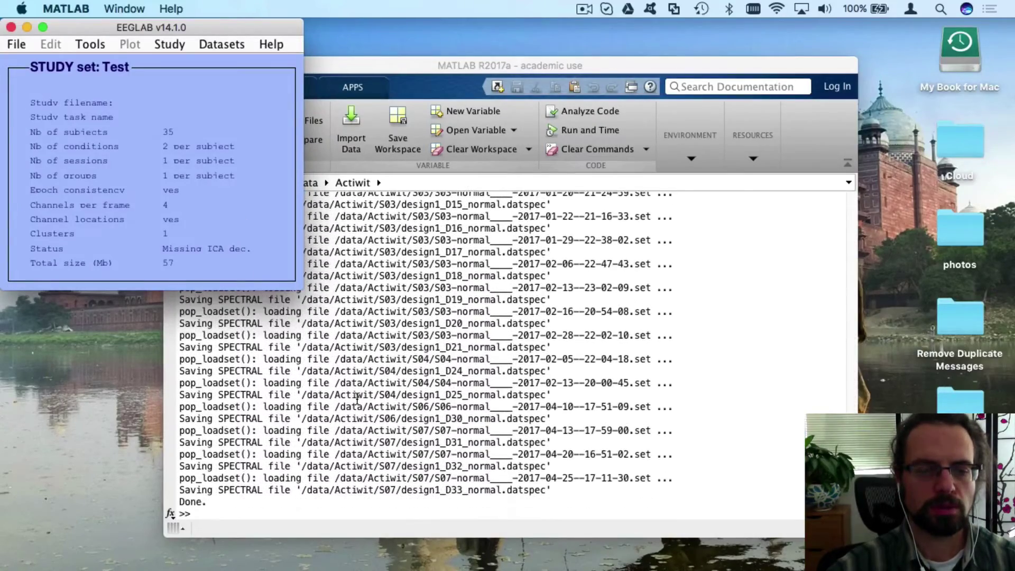
- Plot the AF8 channel spectra for meditation and normal from Plot channel measures
left_click(170, 45)
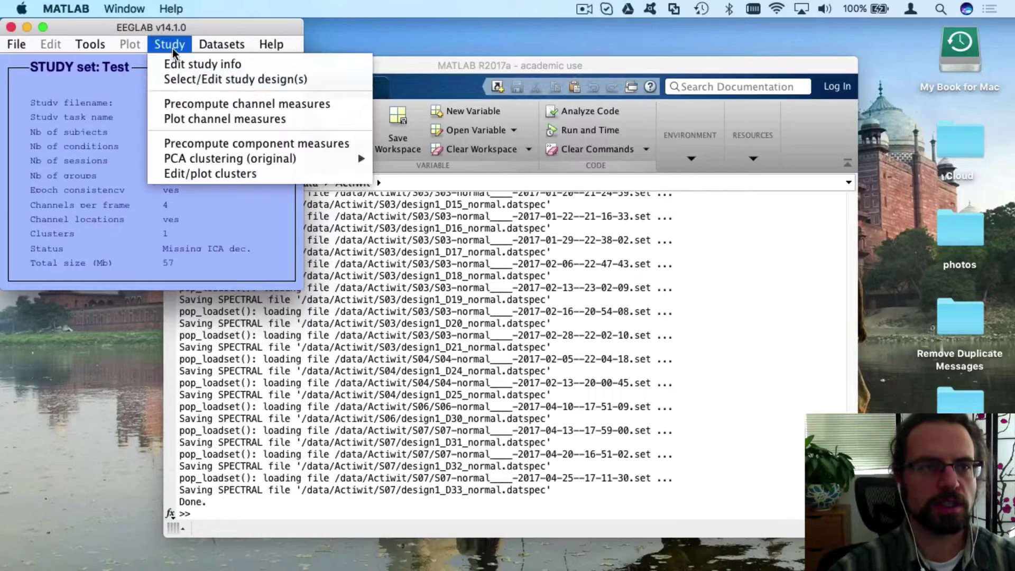
left_click(210, 108)
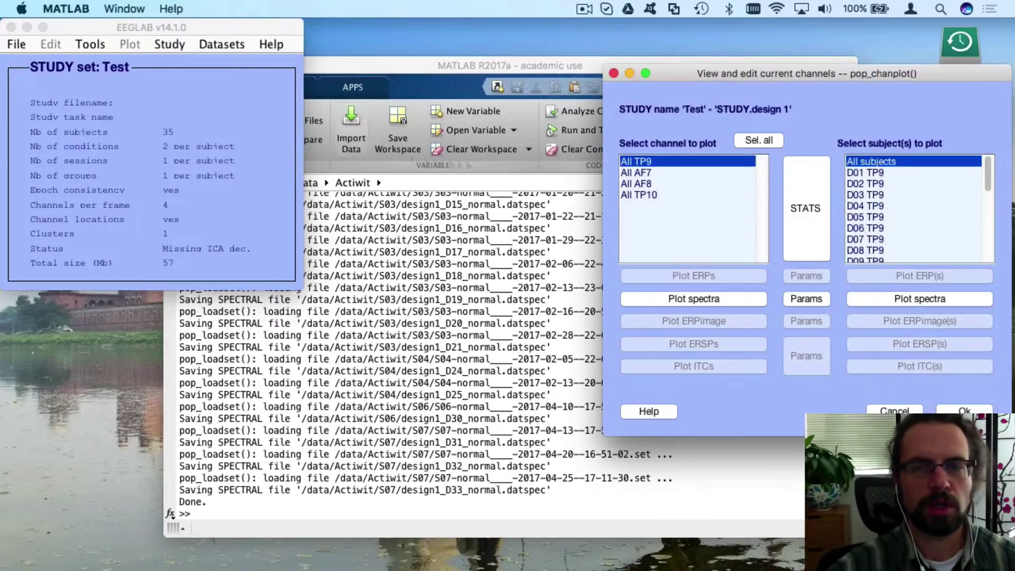
left_click_drag(703, 73, 359, 49)
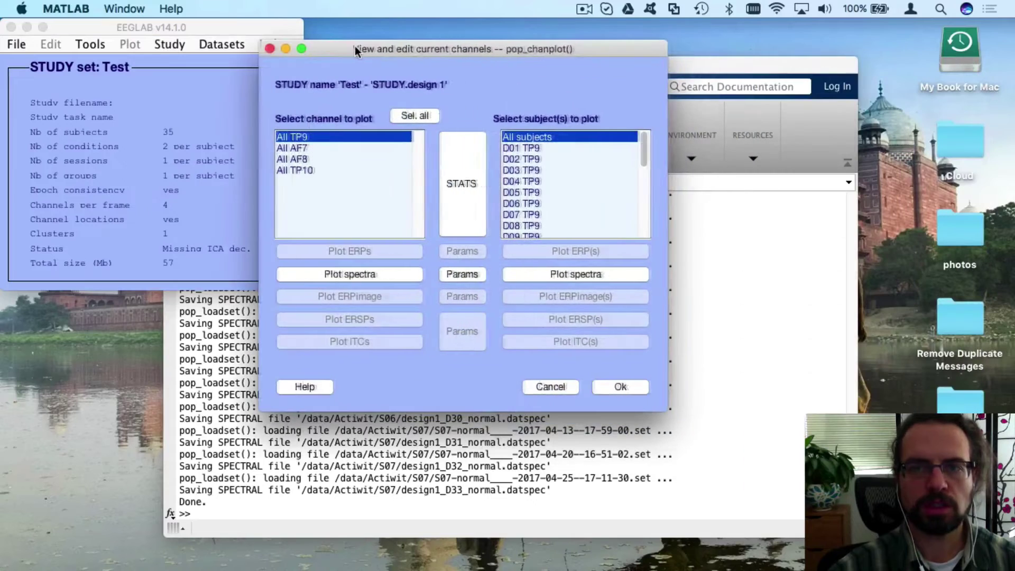
left_click(307, 150)
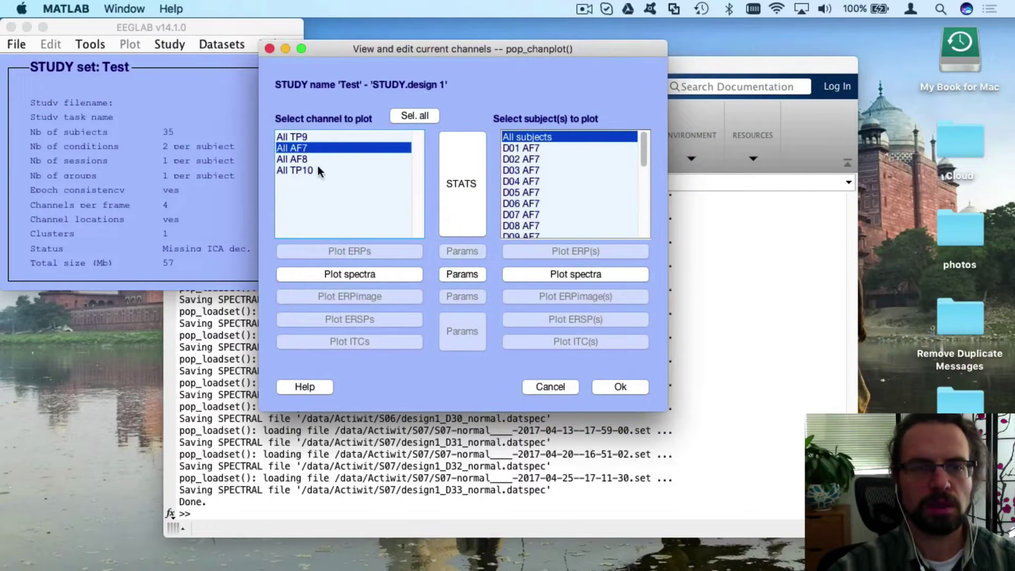
left_click(317, 159)
left_click(387, 275)
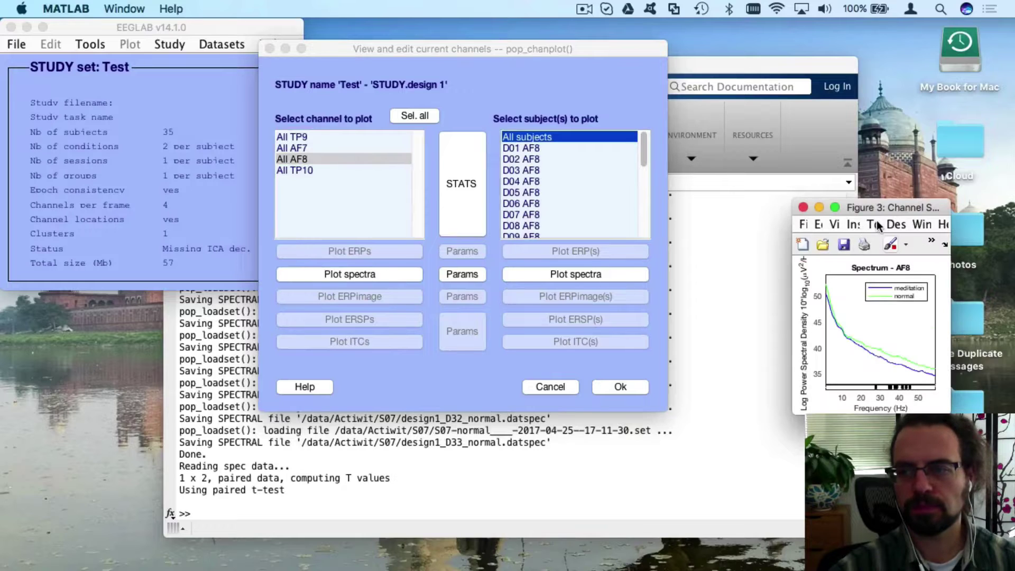
- Enlarge the AF8 spectrum figure to inspect it, then close it
left_click_drag(881, 208, 192, 111)
left_click_drag(282, 344, 353, 401)
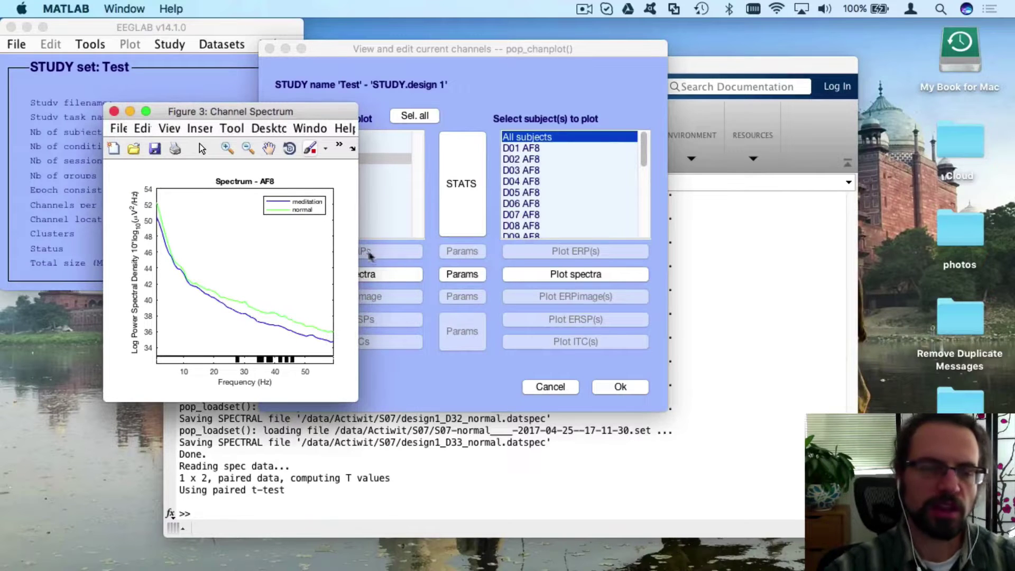
left_click(113, 111)
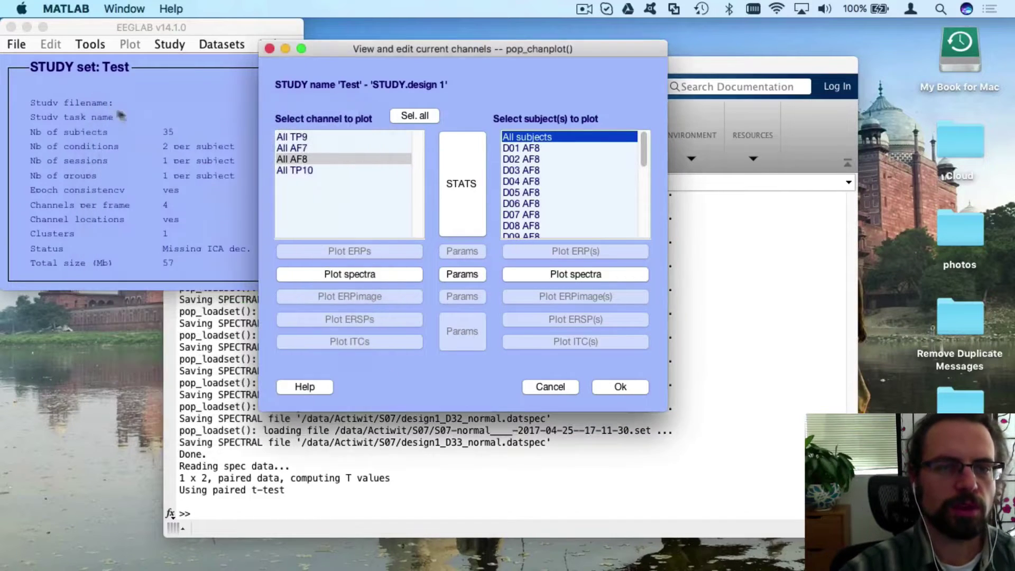
- Uncheck 'Compute 1st independent variable statistics' in STATS and replot the AF8 spectra
left_click(466, 170)
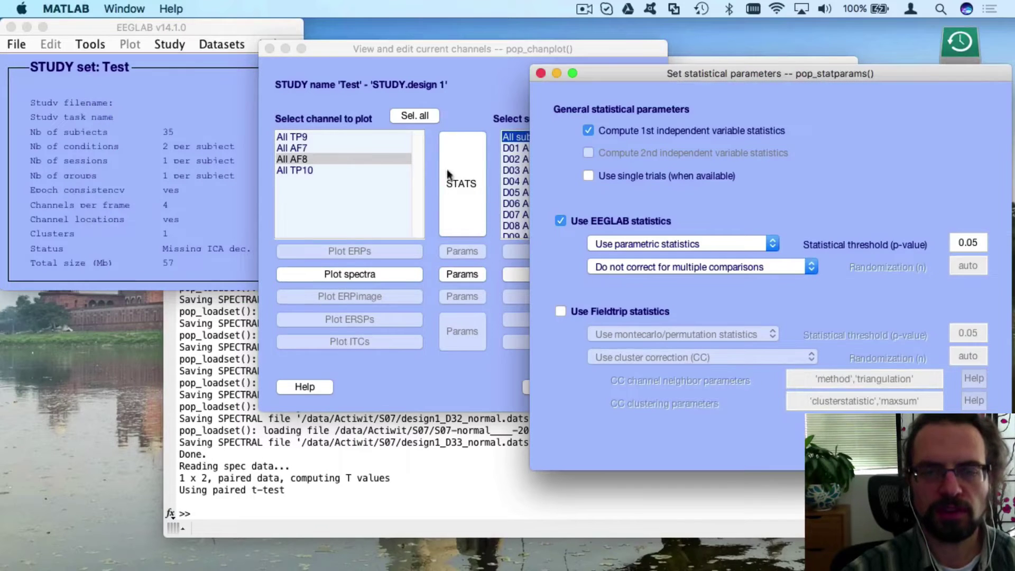
left_click(588, 131)
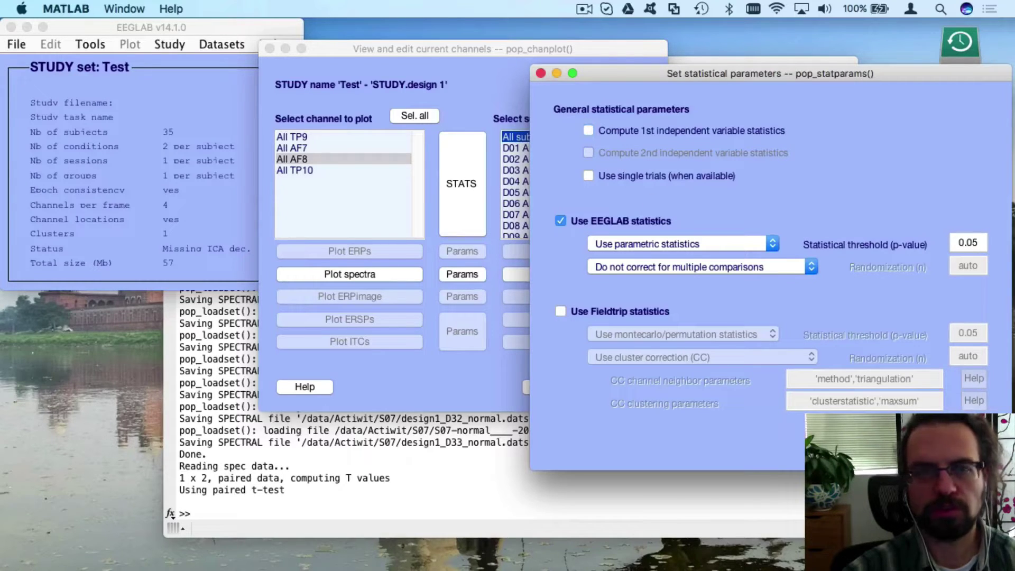
left_click(968, 450)
left_click(369, 274)
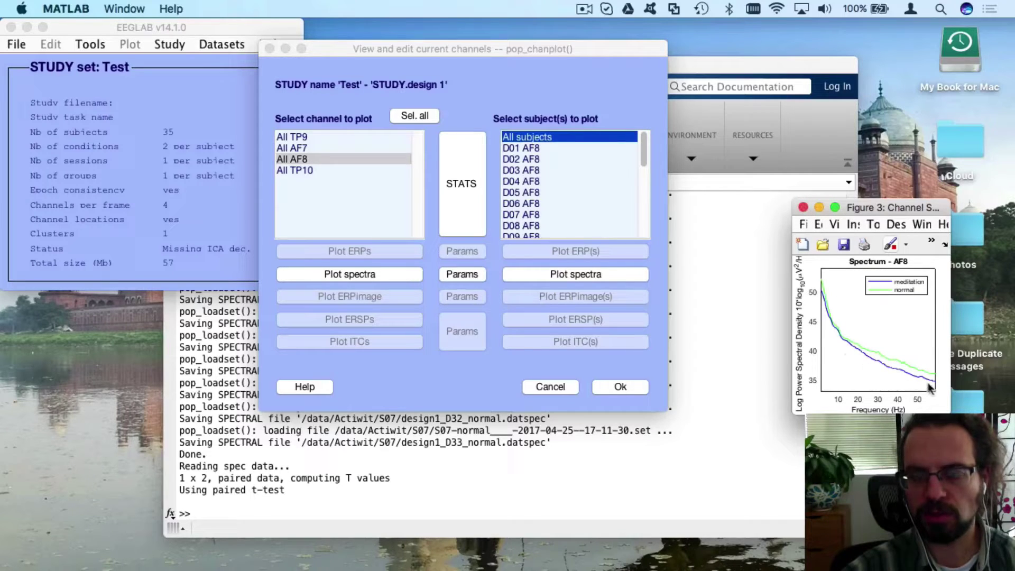
- Re-enable first-variable statistics with EEGLAB statistics and set the p-value threshold to 'exact'
left_click(803, 207)
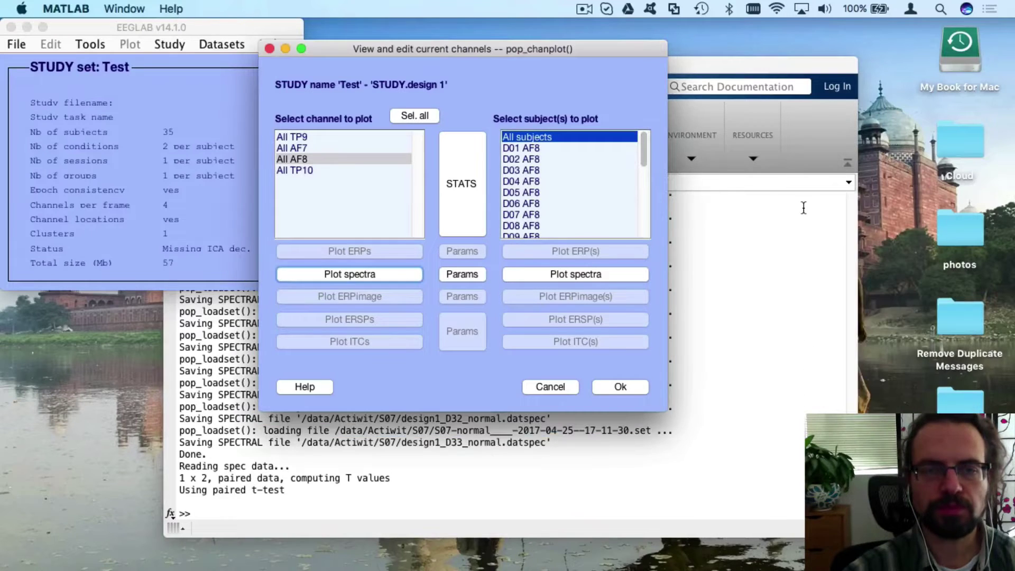
left_click(446, 185)
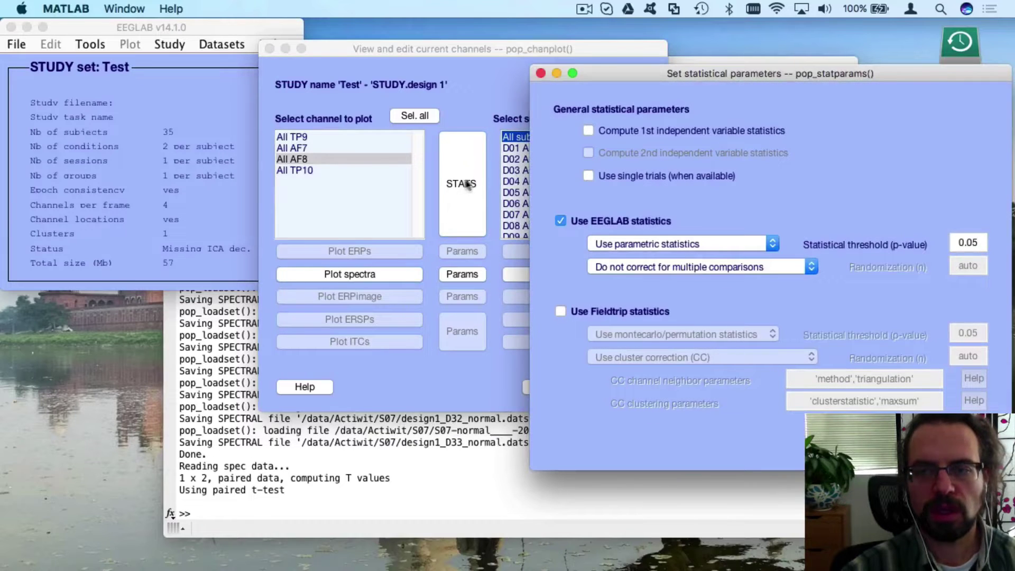
left_click(588, 130)
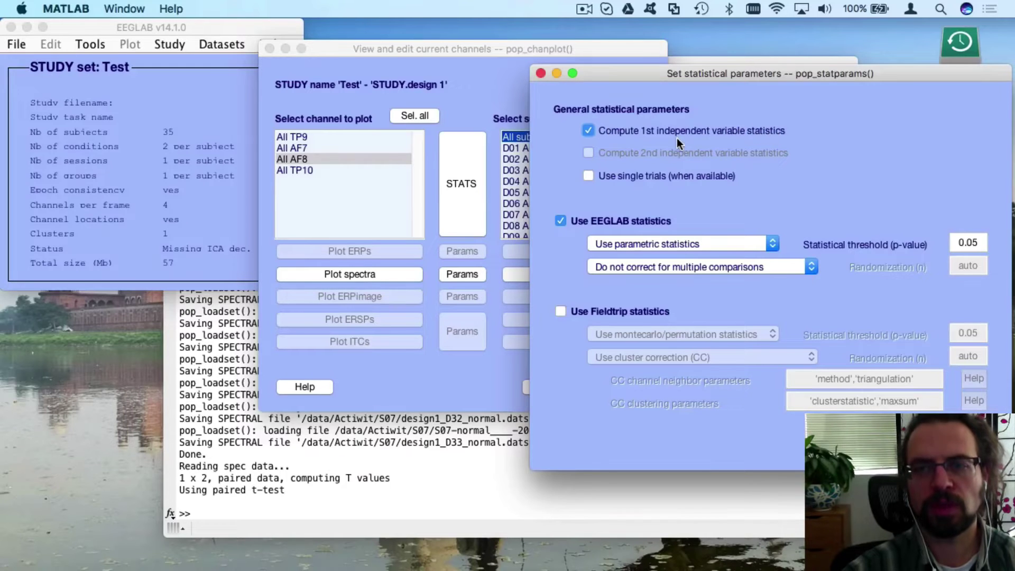
left_click(560, 220)
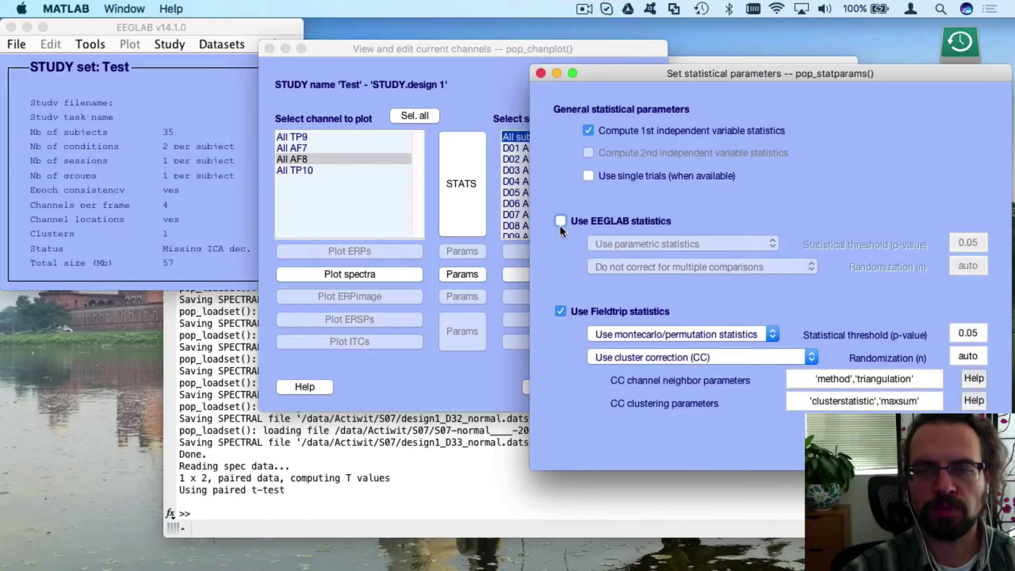
left_click(560, 221)
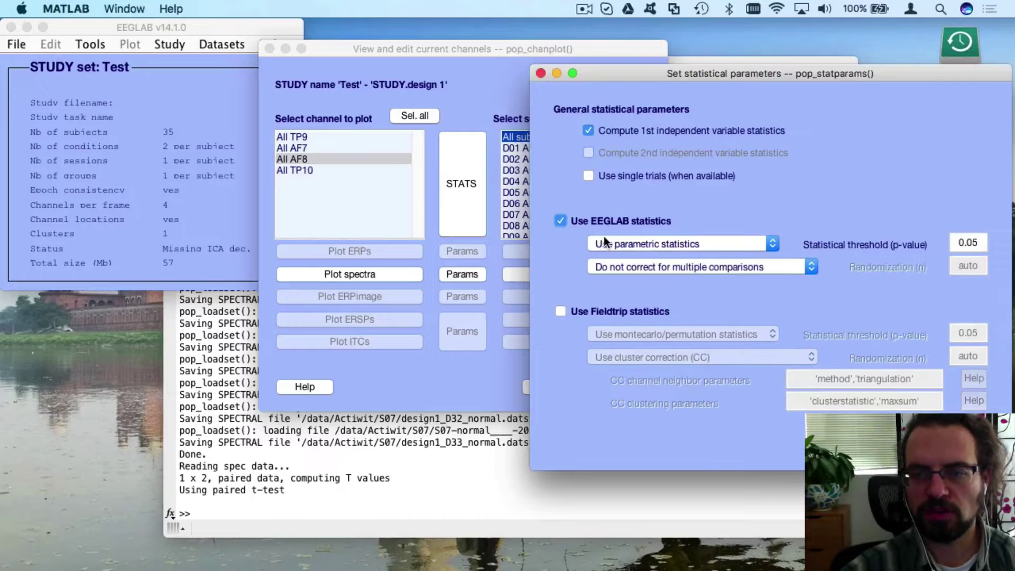
double_click(980, 242)
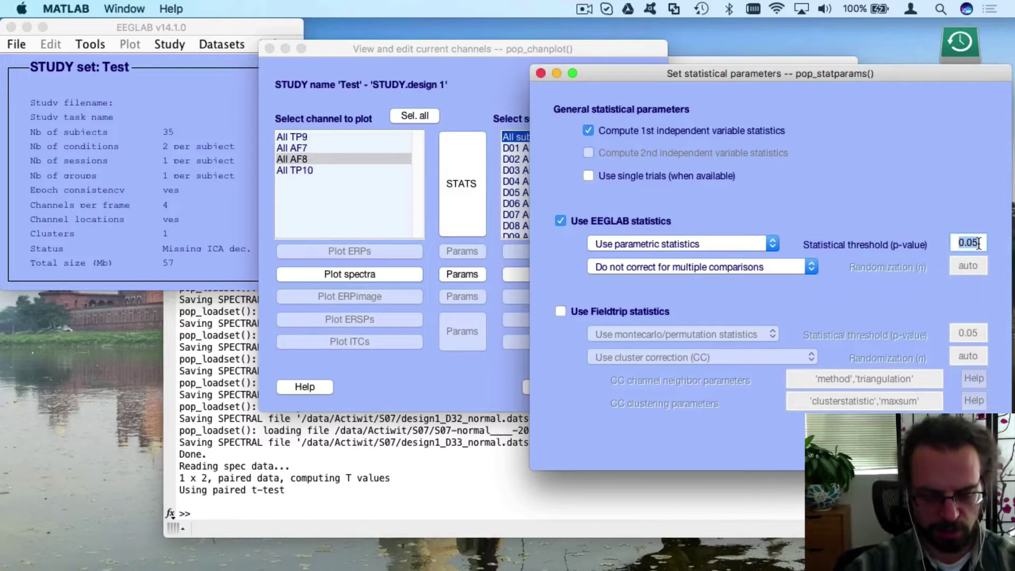
type("exact")
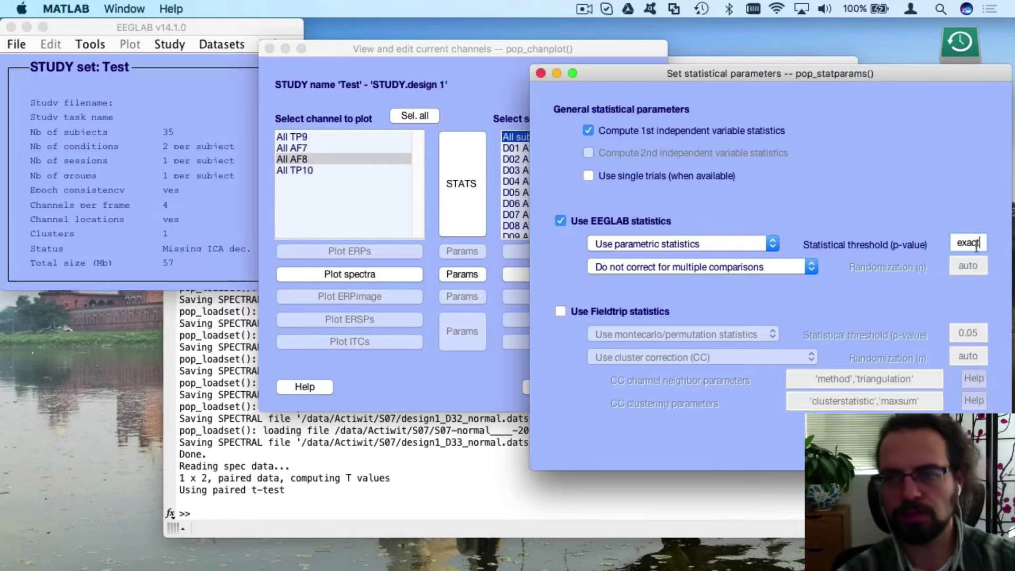
- Apply the exact p-value setting, plot AF8 spectra with the p-value curve, then close it
key("Return")
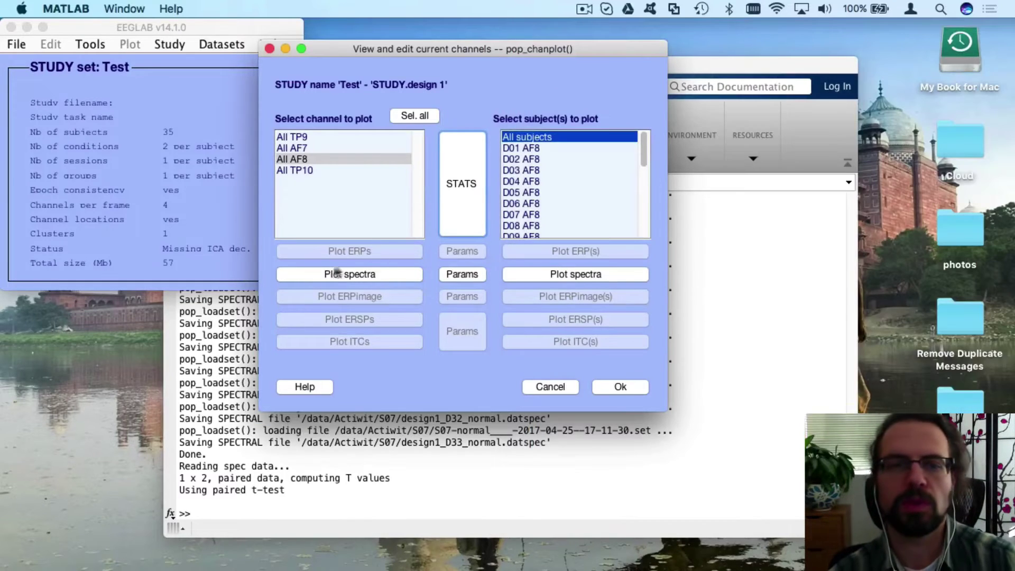
left_click(337, 274)
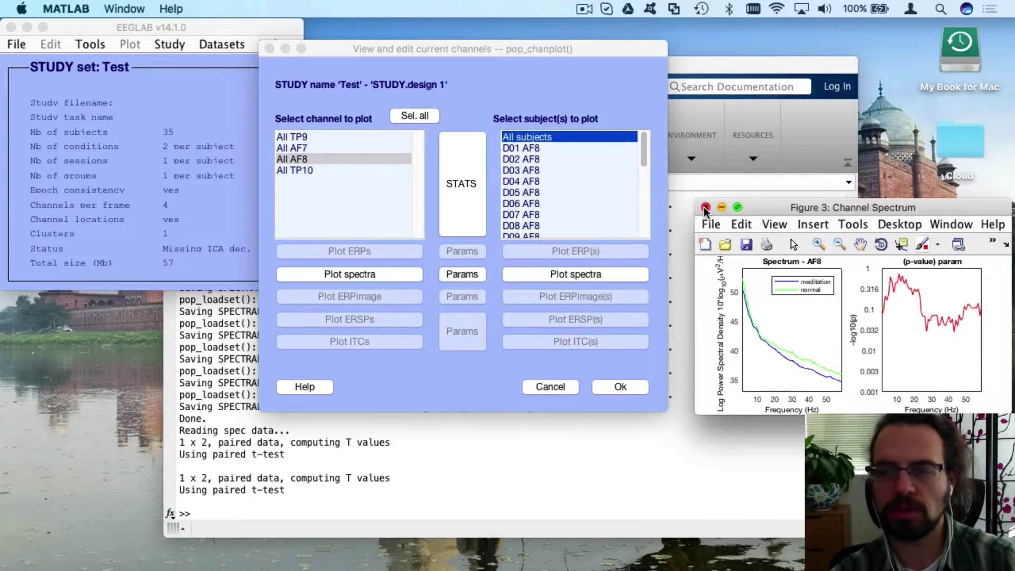
left_click(705, 209)
- Change the p-value threshold to 0,05 and plot an enlarged AF8 meditation-versus-normal spectrum
left_click(468, 182)
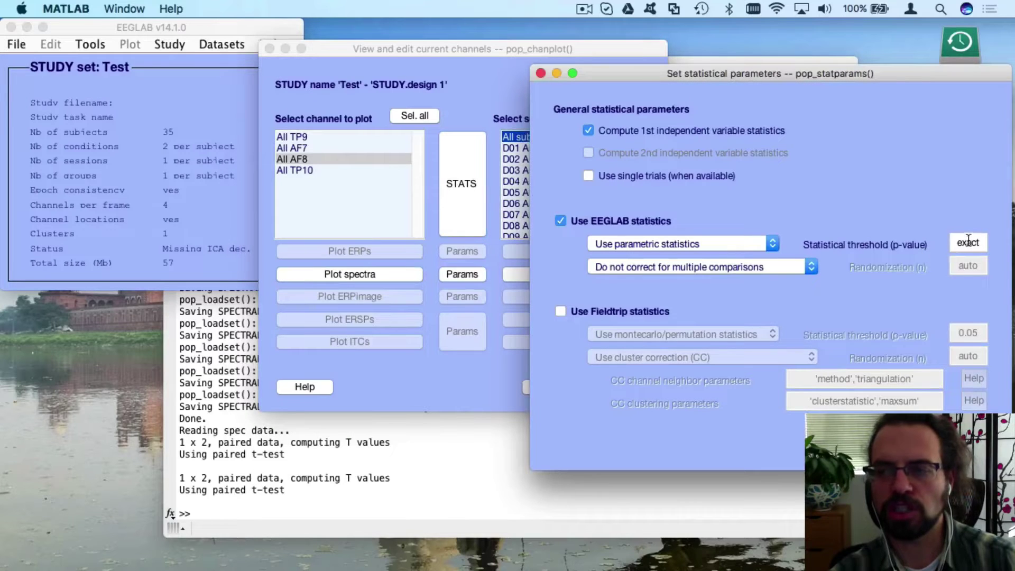
double_click(968, 242)
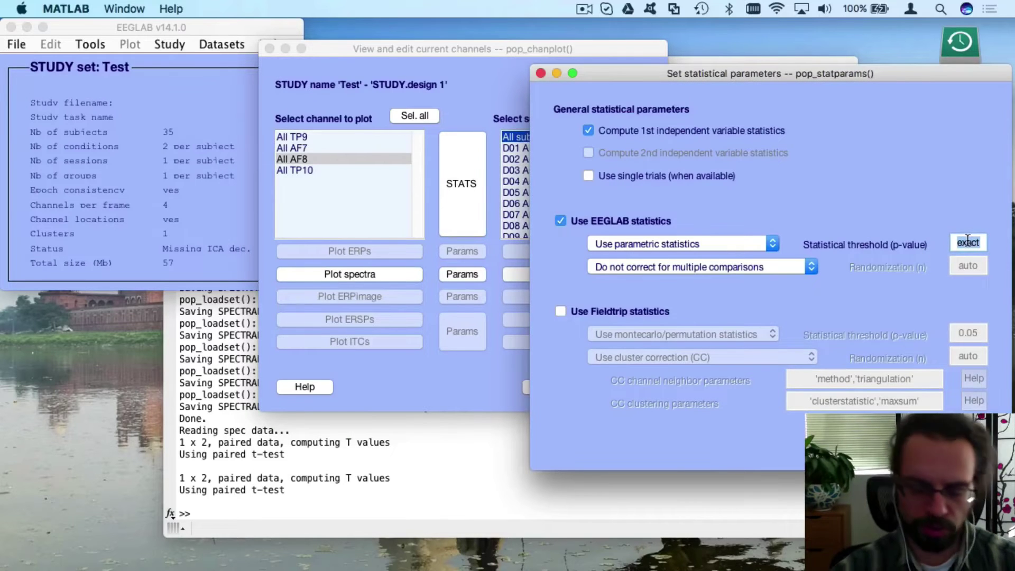
type("0.01")
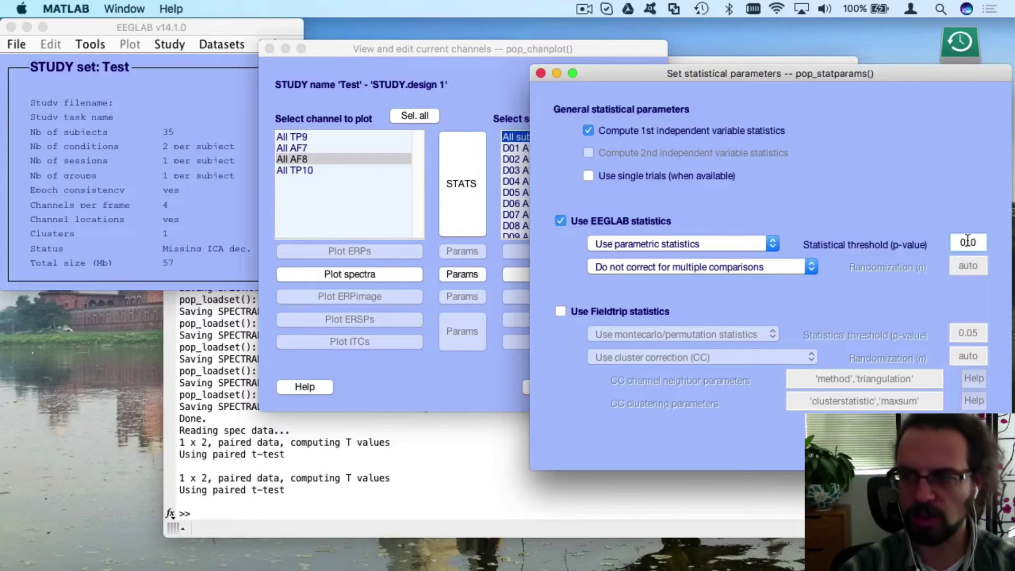
key("BackSpace")
key("BackSpace")
type(",05")
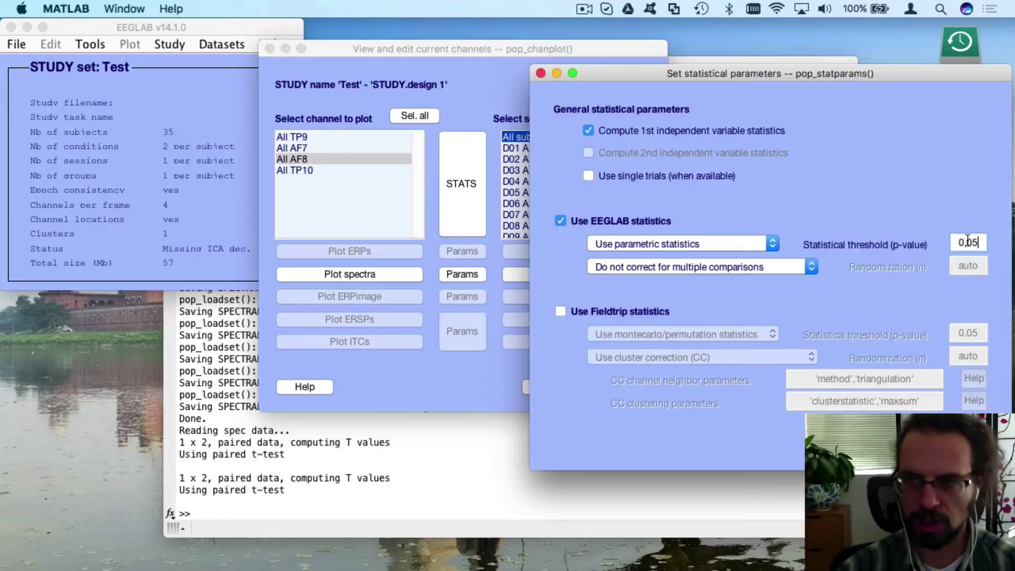
key("Return")
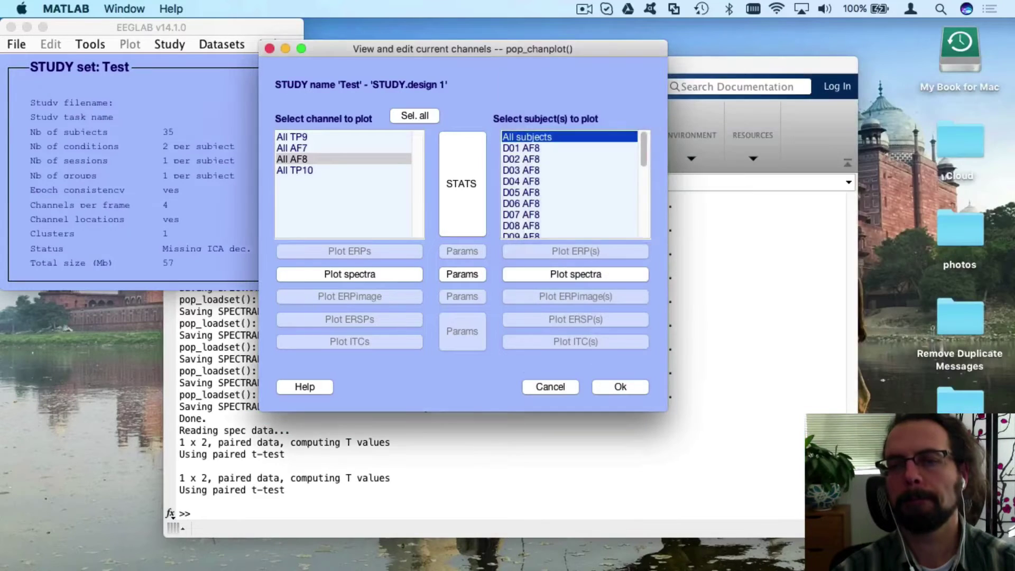
left_click(345, 274)
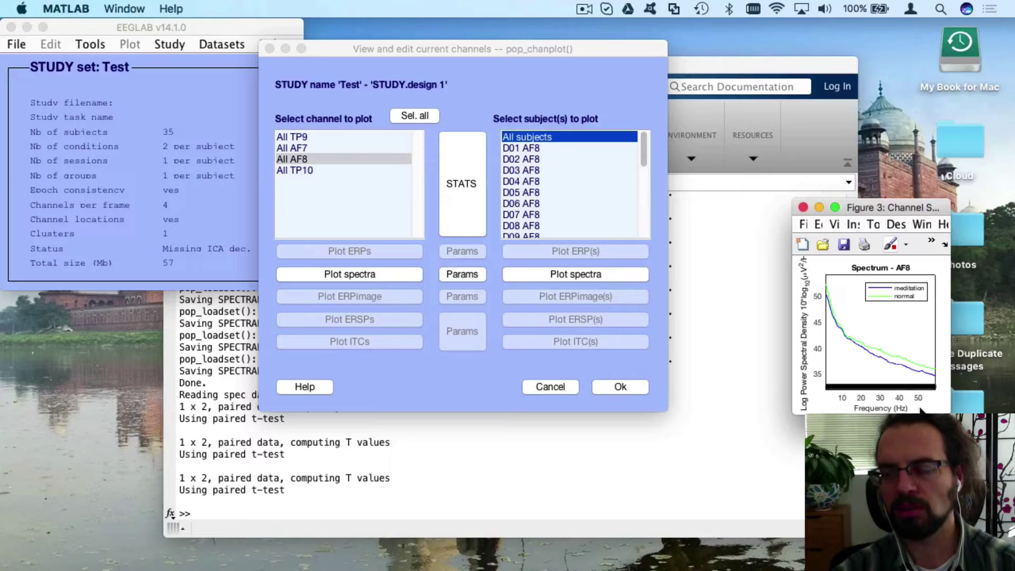
left_click_drag(942, 411, 1012, 468)
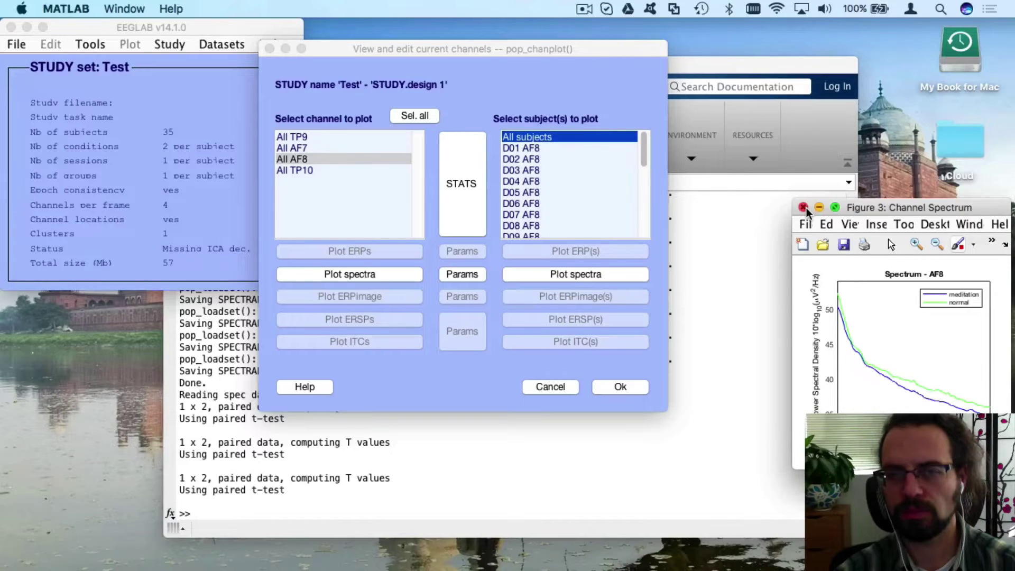
- Close the figure, reopen the statistics settings and confirm them, then enlarge the spectrum figure
left_click(802, 207)
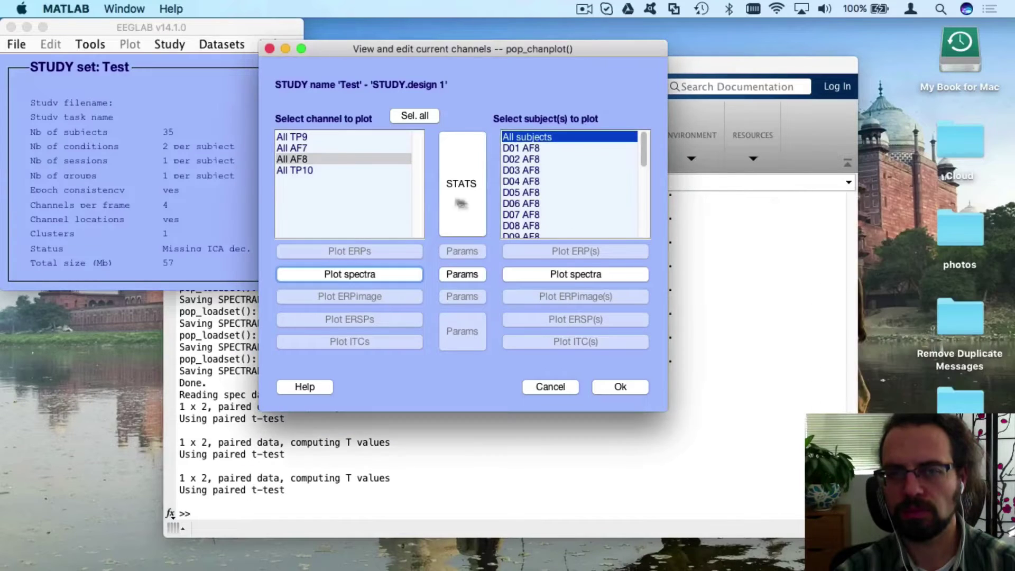
left_click(484, 218)
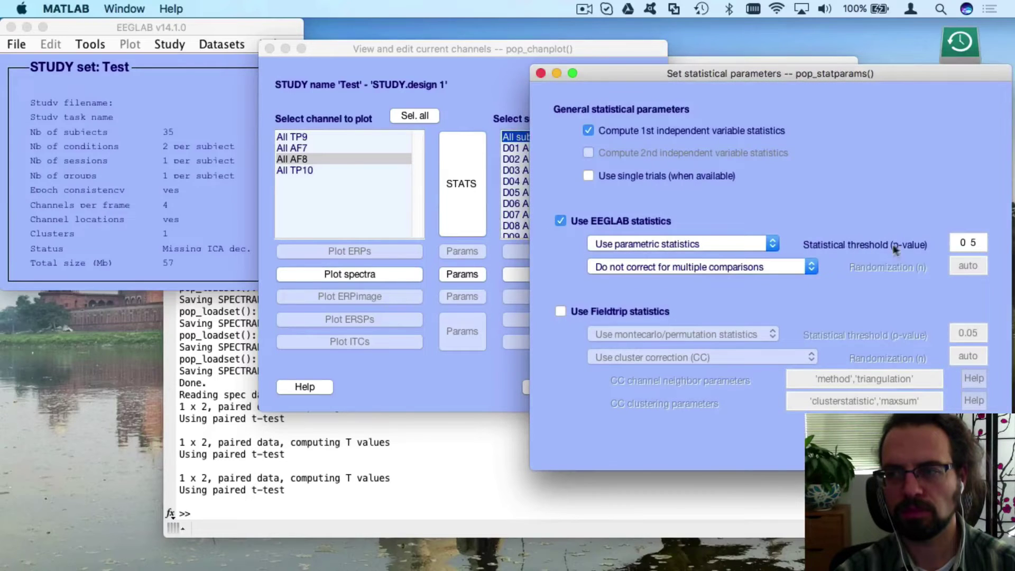
left_click(972, 243)
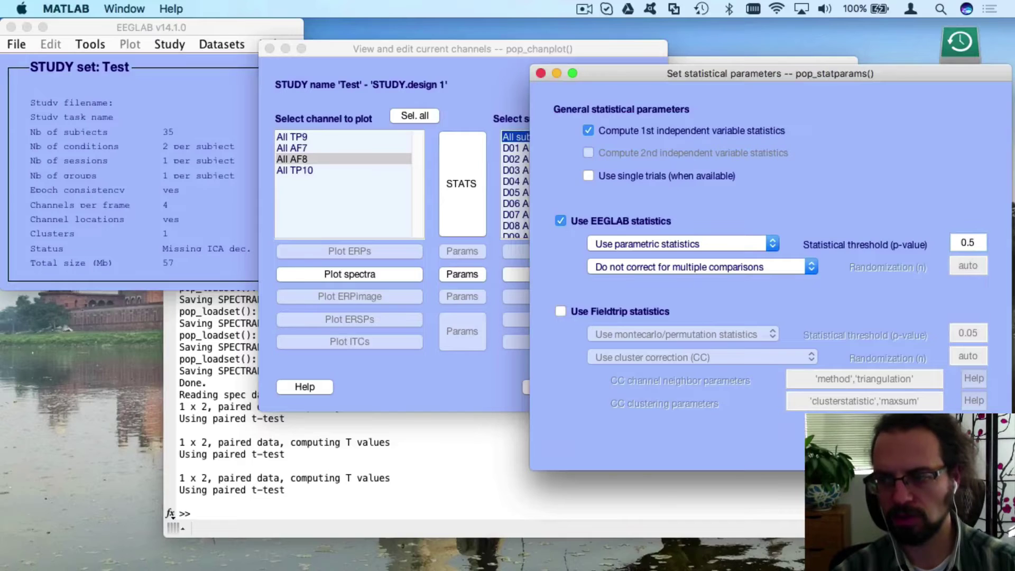
key("Return")
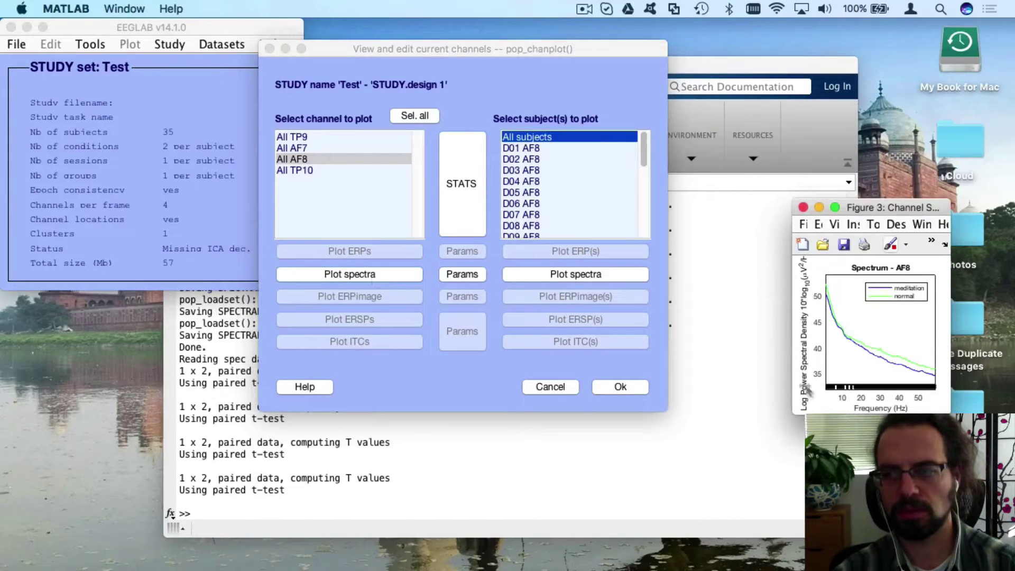
left_click_drag(795, 414, 667, 528)
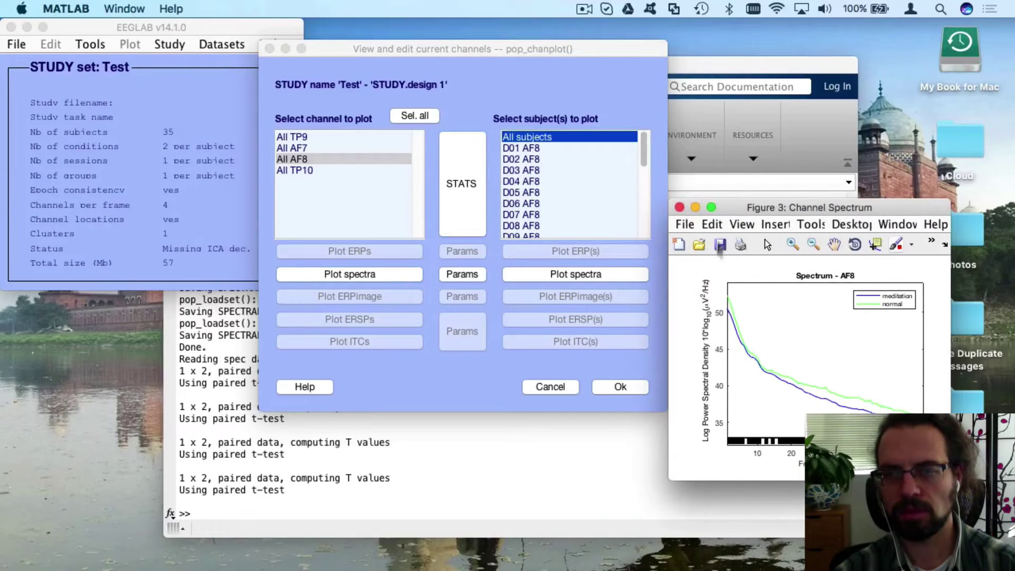
- Correct the p-value threshold to 0.05 and replot the AF8 spectrum with significance bars
left_click(470, 192)
left_click(469, 193)
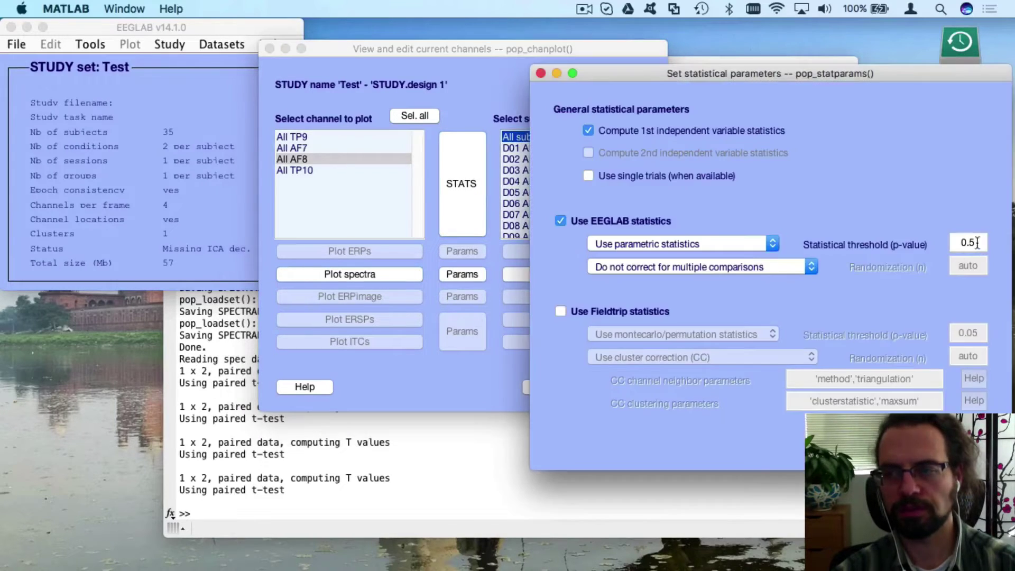
left_click(970, 242)
type("0")
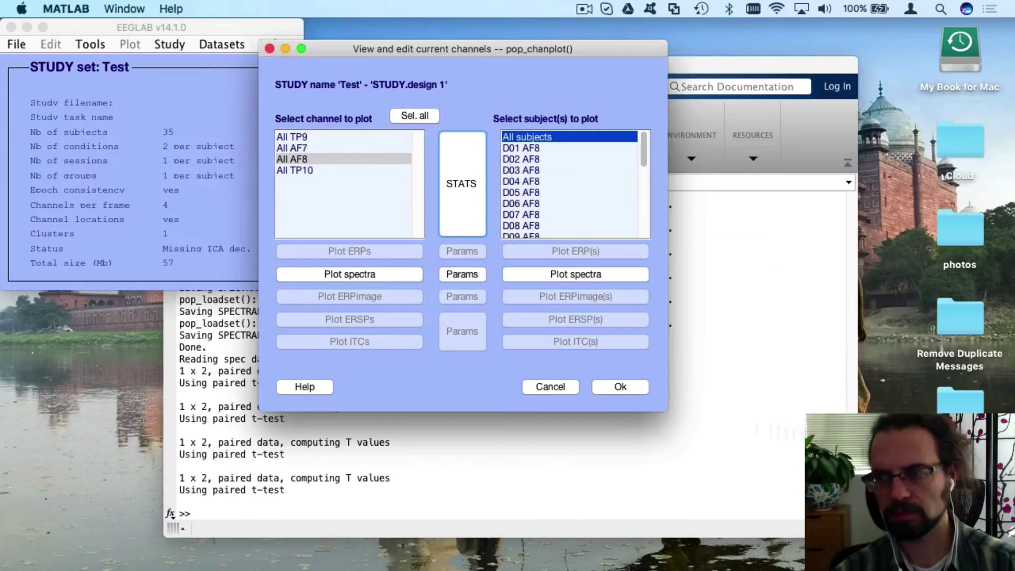
left_click(970, 452)
left_click(386, 274)
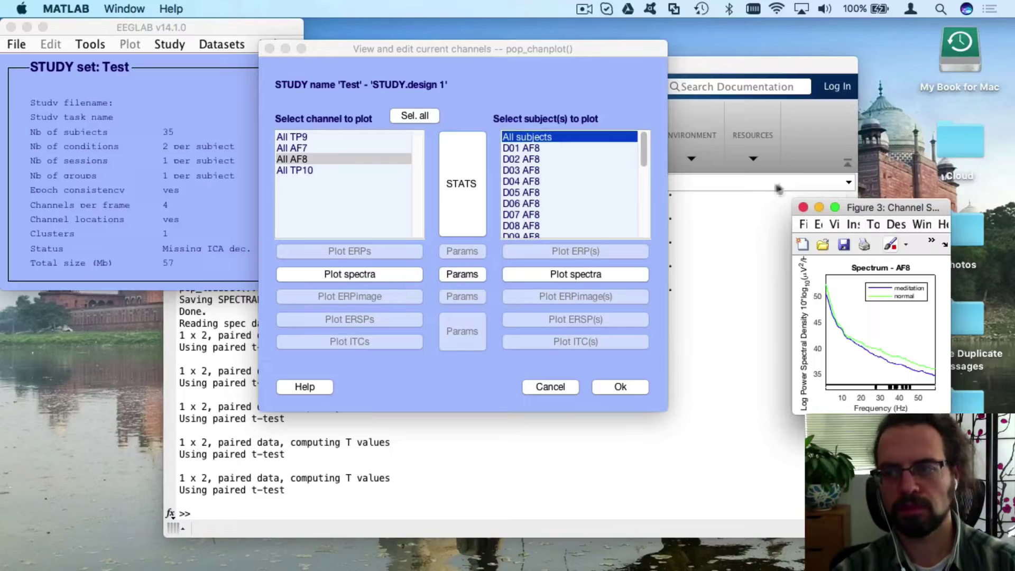
- Move and enlarge the AF8 spectrum figure to inspect its significance bars, then close it
left_click_drag(862, 207, 561, 100)
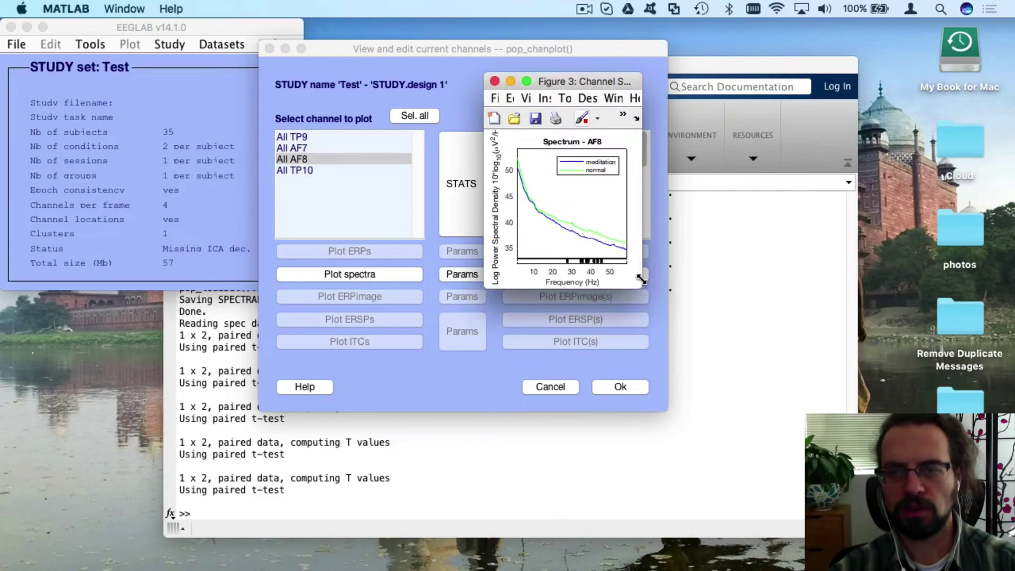
left_click_drag(641, 287, 859, 402)
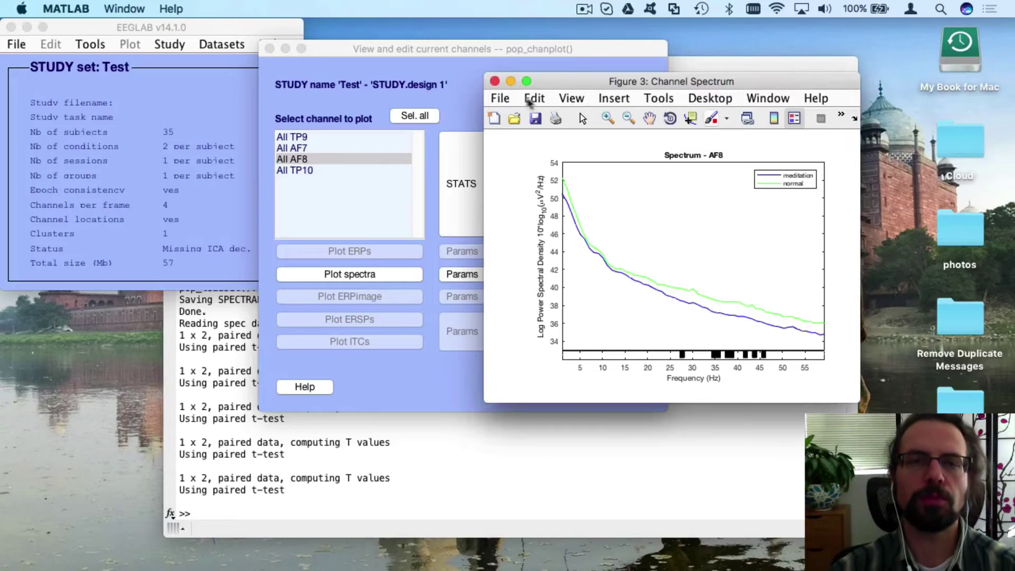
left_click(494, 81)
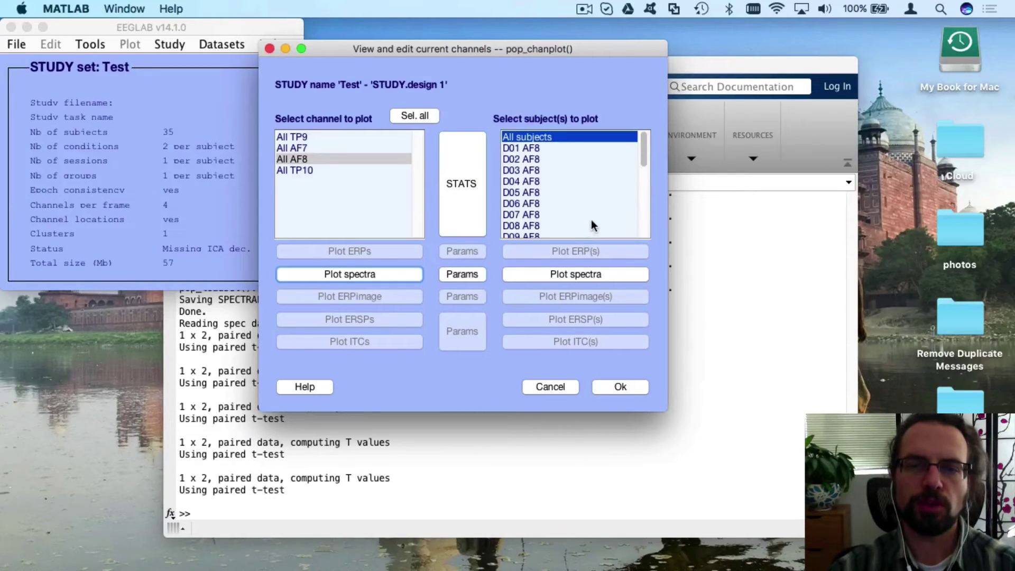
- Switch to Finder and open 'Screen Shot 2017-06-05 at 5.31.07 PM' from tmpdesktop
mouse_move(642, 141)
left_mouse_down()
mouse_move(648, 226)
mouse_move(643, 138)
left_mouse_up()
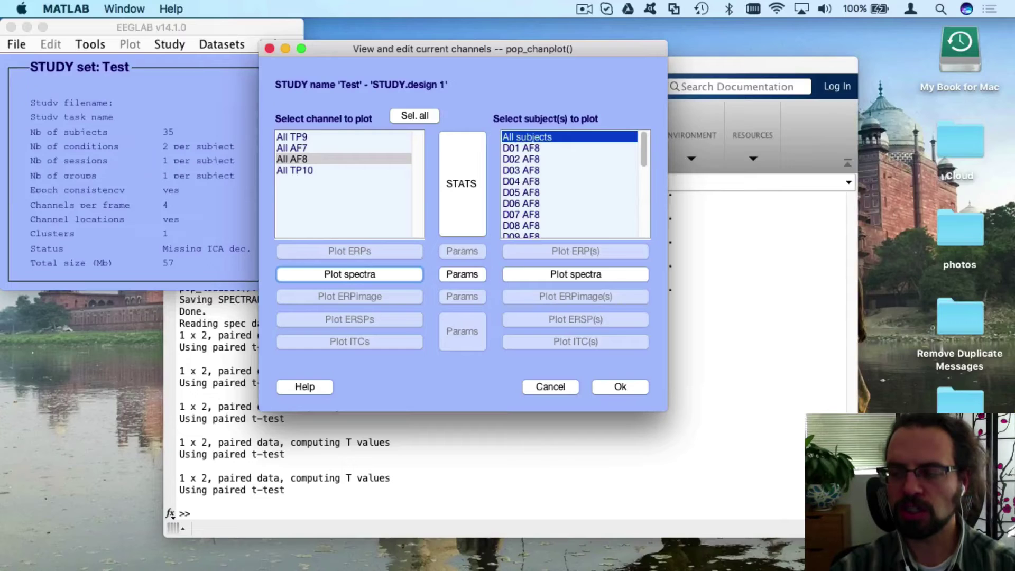
key("super+Tab")
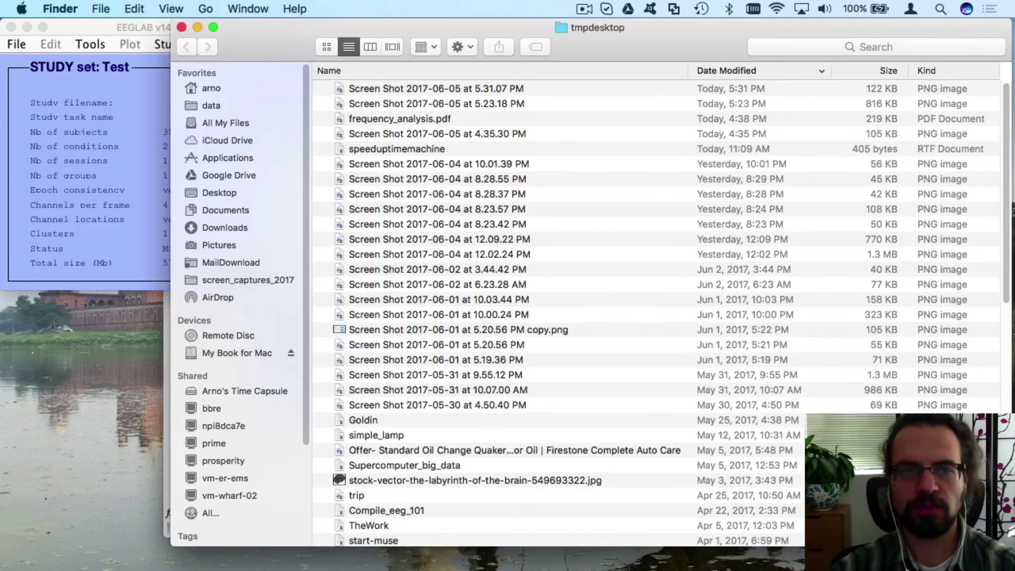
double_click(399, 88)
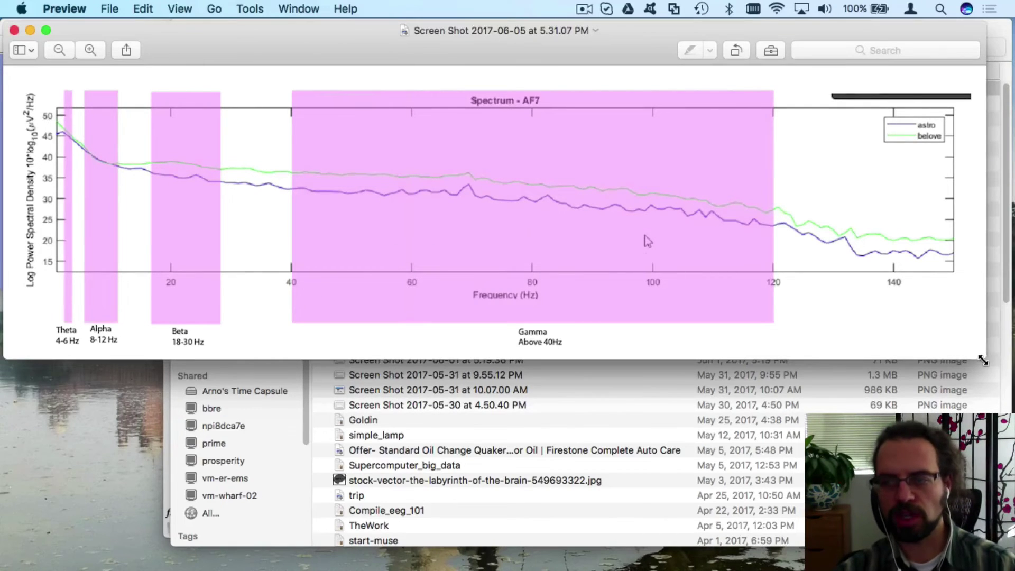
- Zoom the frequency-band reference image out and back in within Preview, then close it
key("super+minus")
key("super+plus")
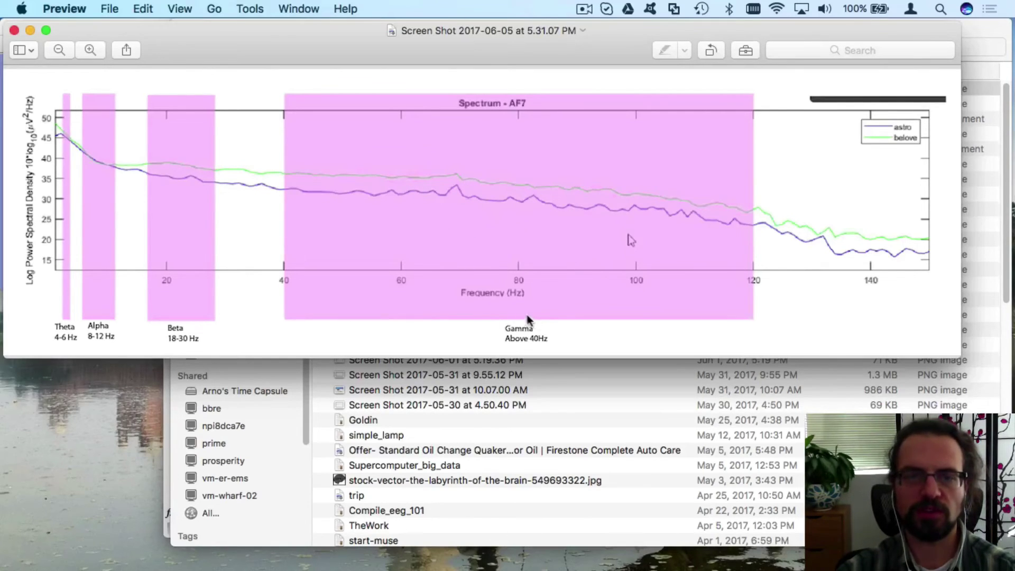
left_click(14, 30)
- Plot the AF8 channel spectrum with significance bars via Study > Plot channel measures
left_click(135, 167)
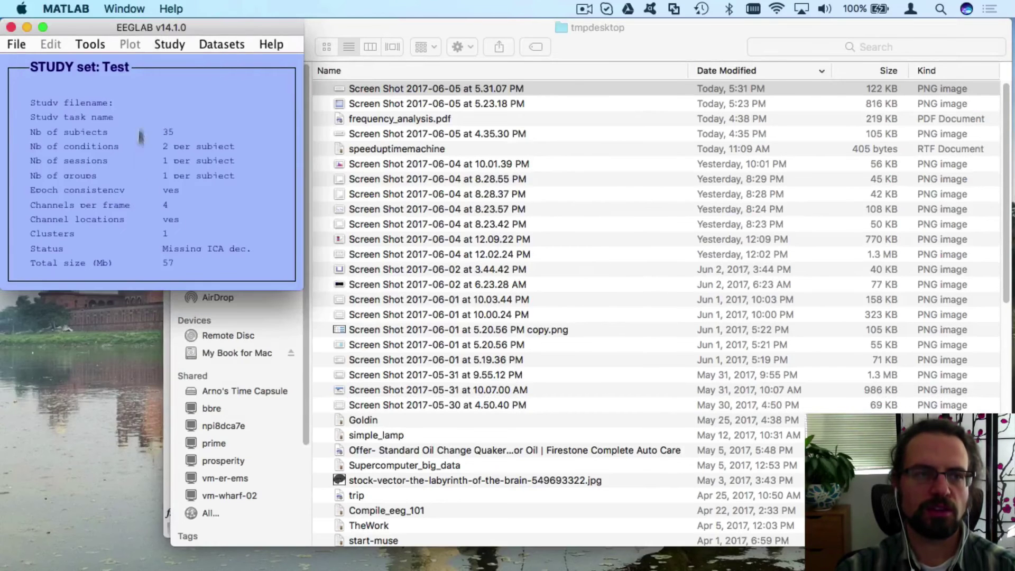
left_click(167, 44)
left_click(196, 120)
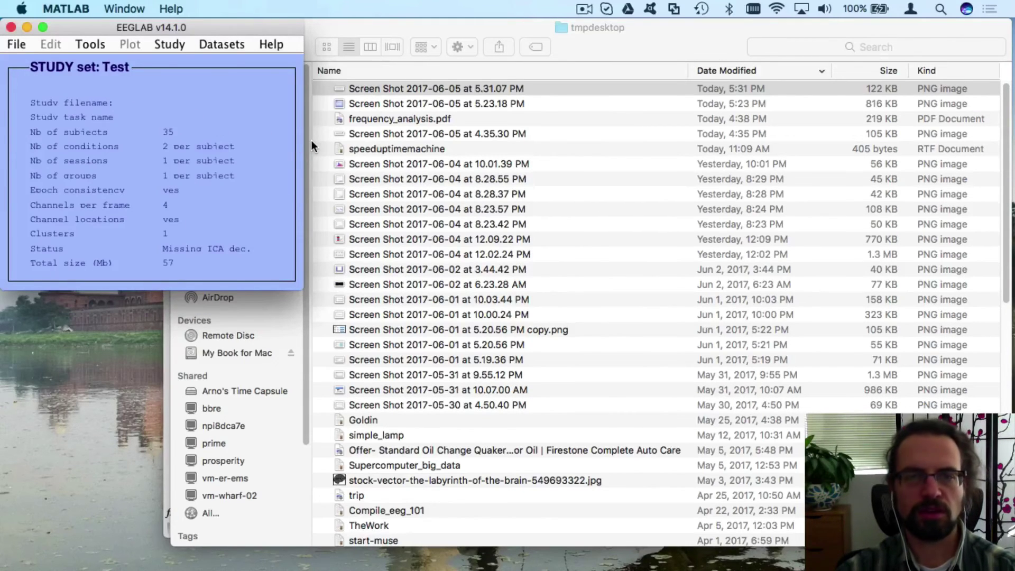
left_click(671, 180)
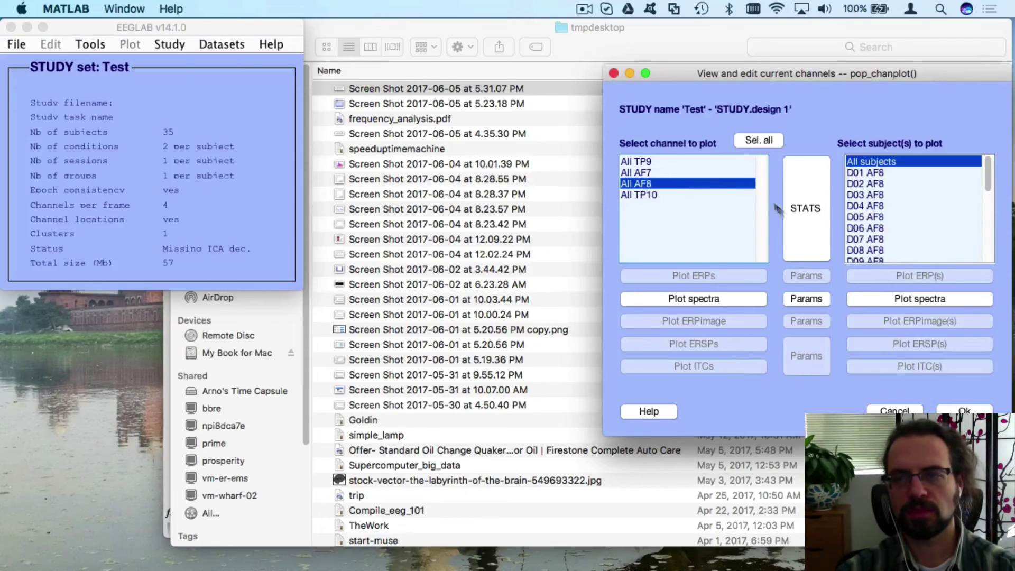
left_click(720, 300)
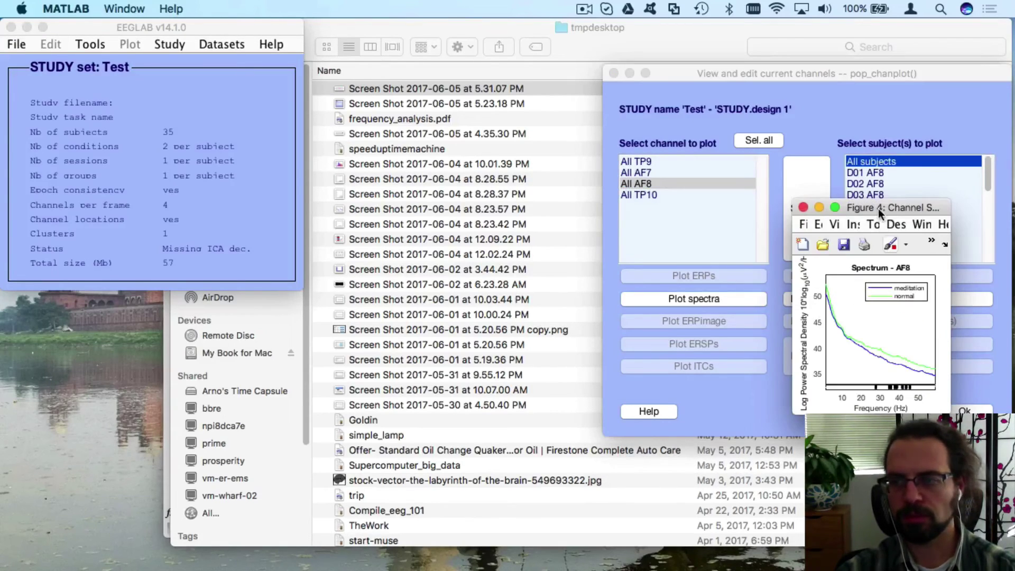
- Move and enlarge the AF8 spectrum figure for review, then close it and the Finder window
left_click_drag(877, 207, 144, 90)
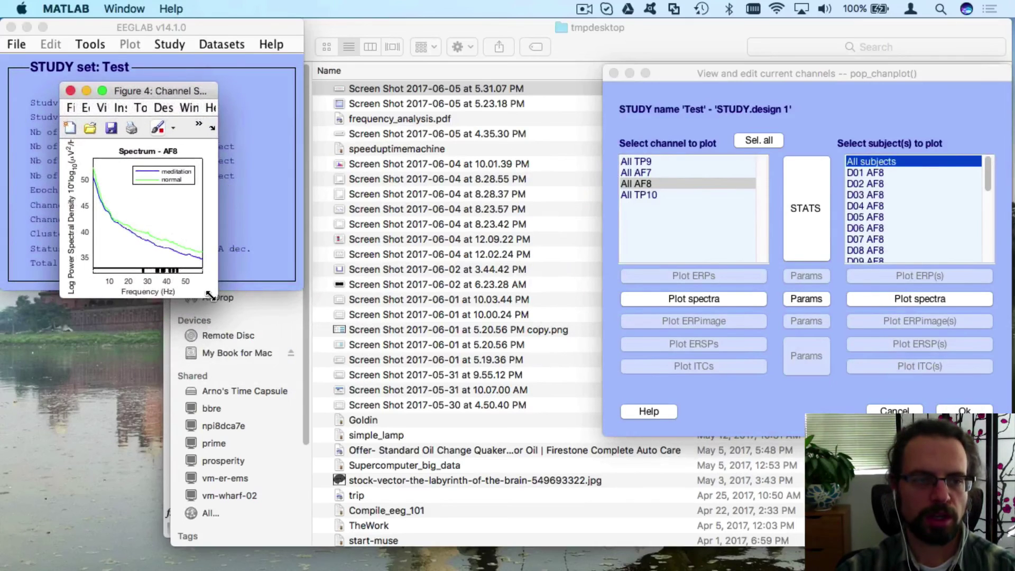
left_click_drag(211, 295, 447, 378)
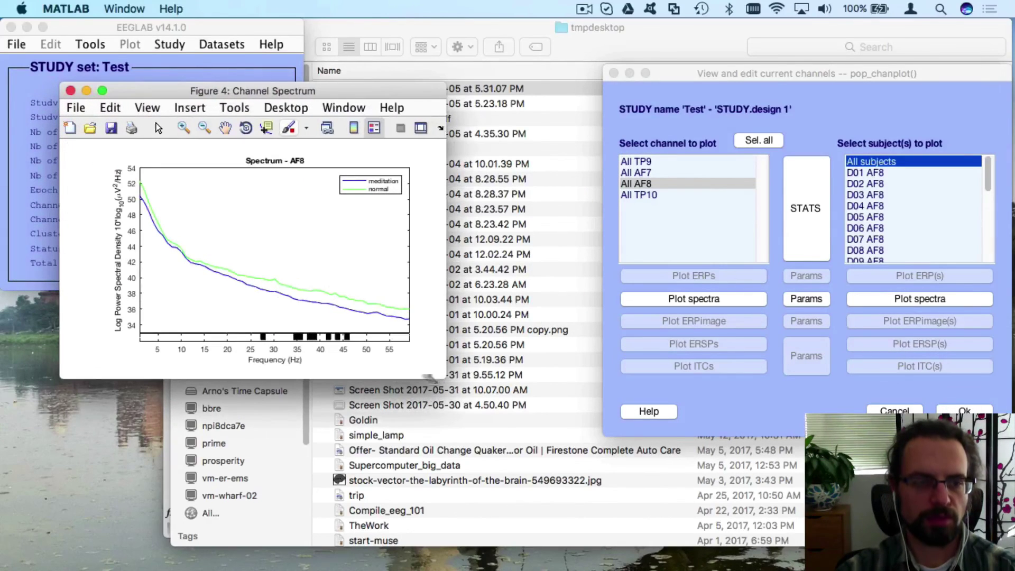
left_click(70, 91)
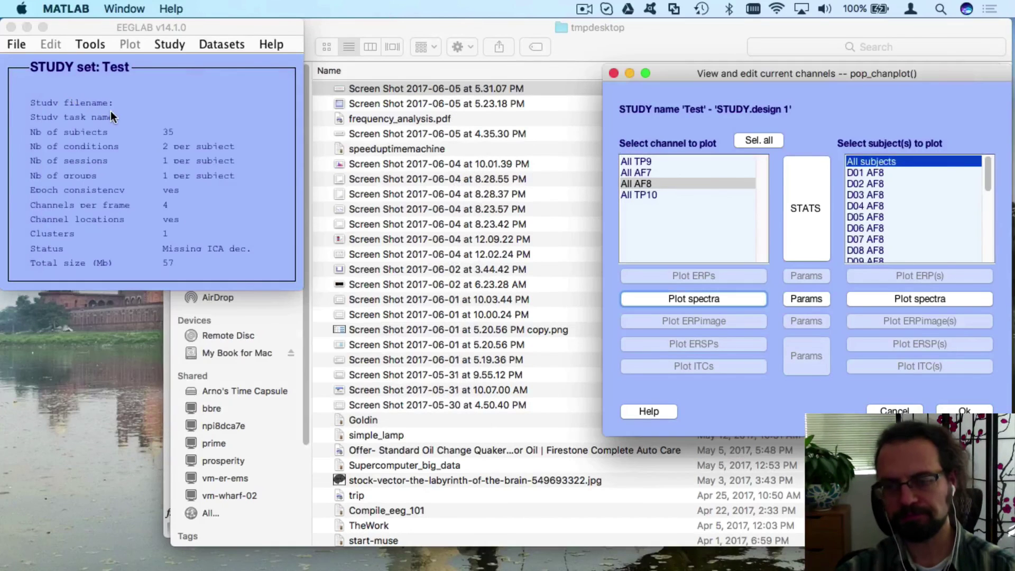
left_click(356, 25)
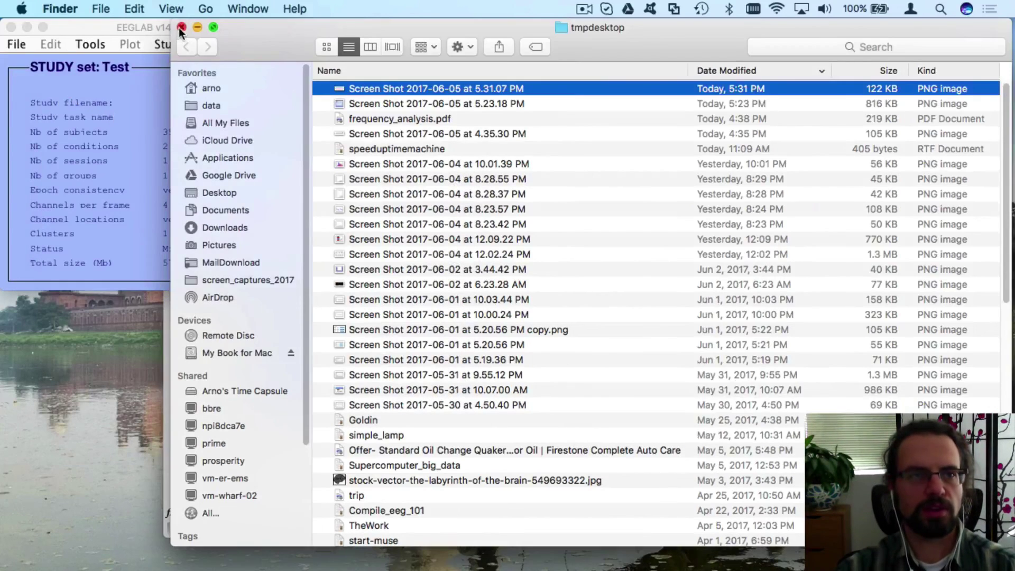